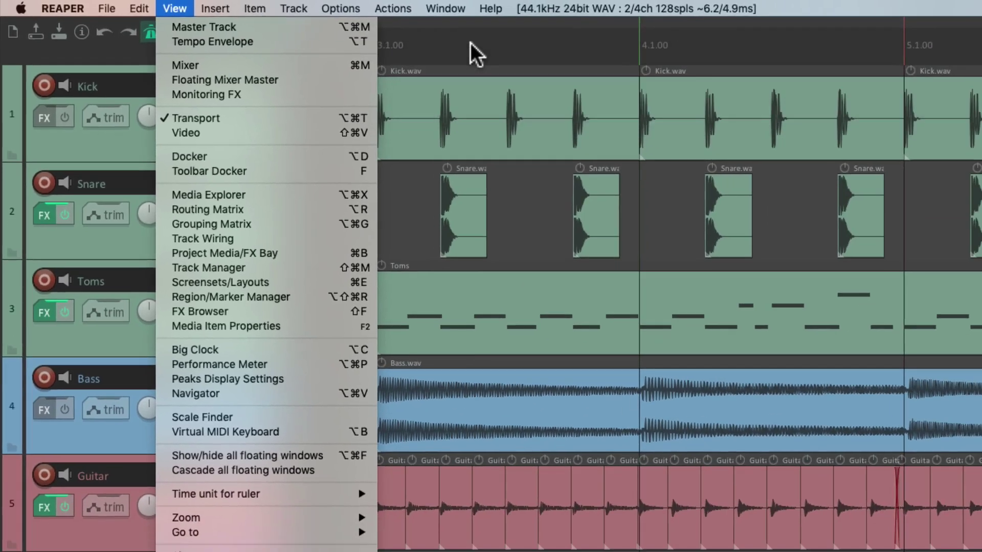
Step: Show and hide the master track above the Kick track, leaving it hidden
click(567, 51)
key(alt+super+m)
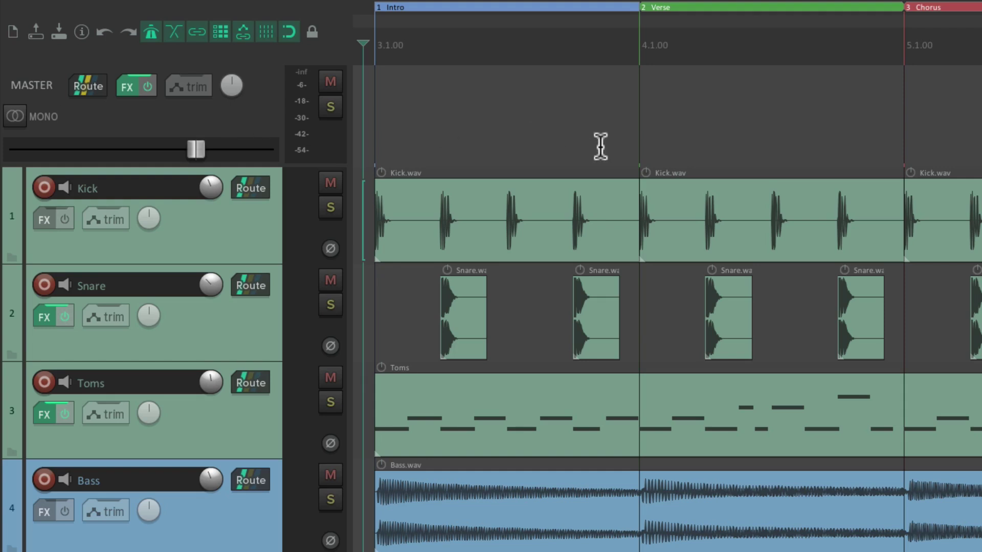
scroll(600, 147, down, 3)
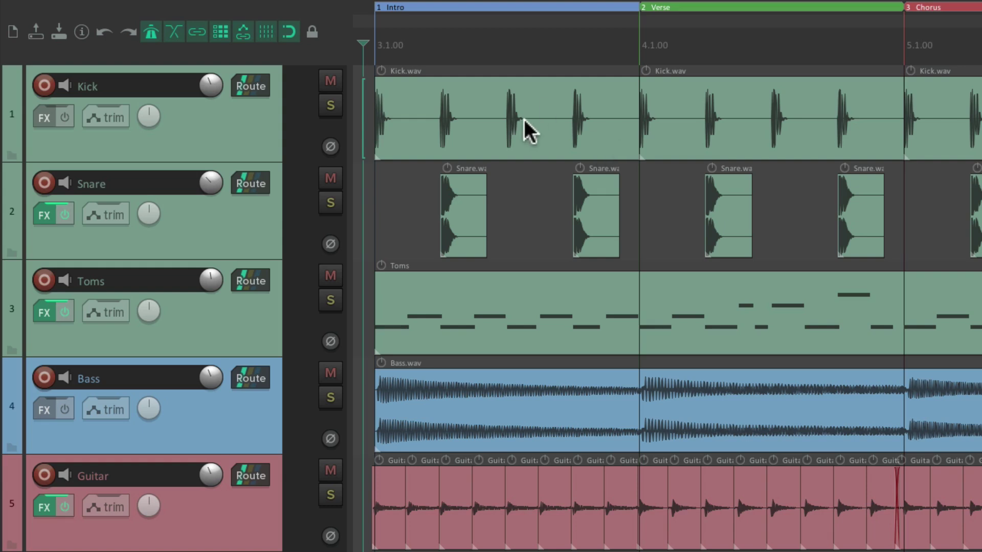
key(ctrl+alt+m)
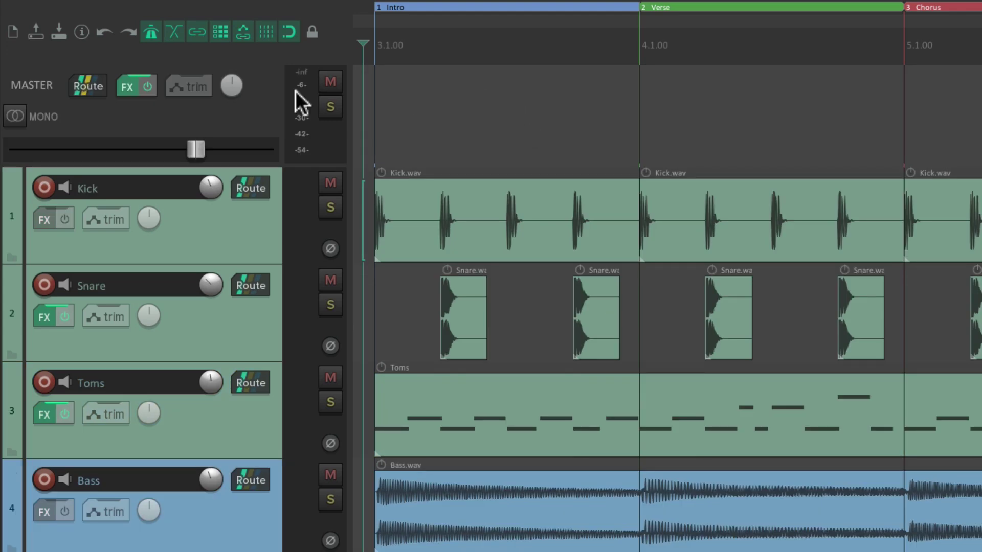
key(ctrl+alt+m)
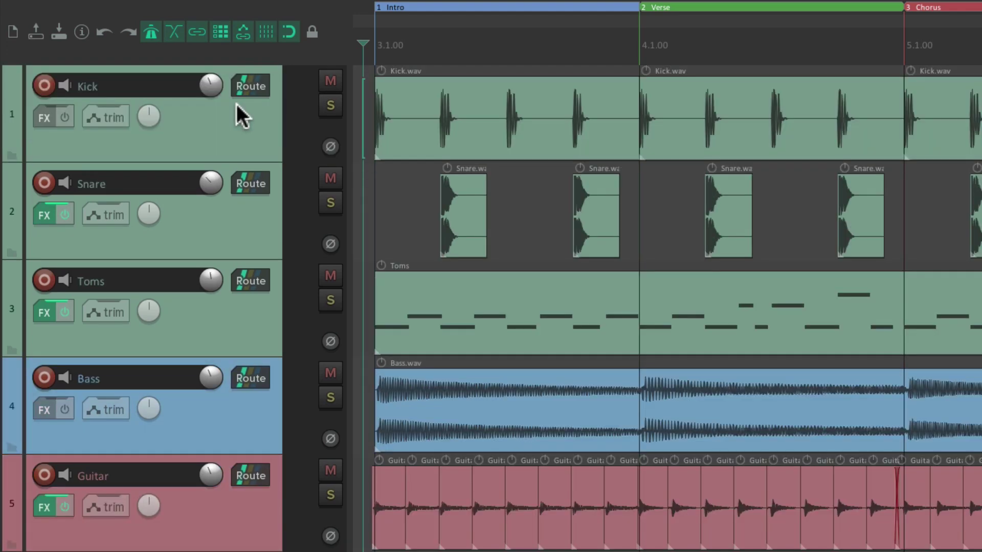
Step: Show the tempo envelope and add 120 BPM tempo points at the starts of the Verse, Chorus and Outro
mouse_move(245, 9)
click(175, 8)
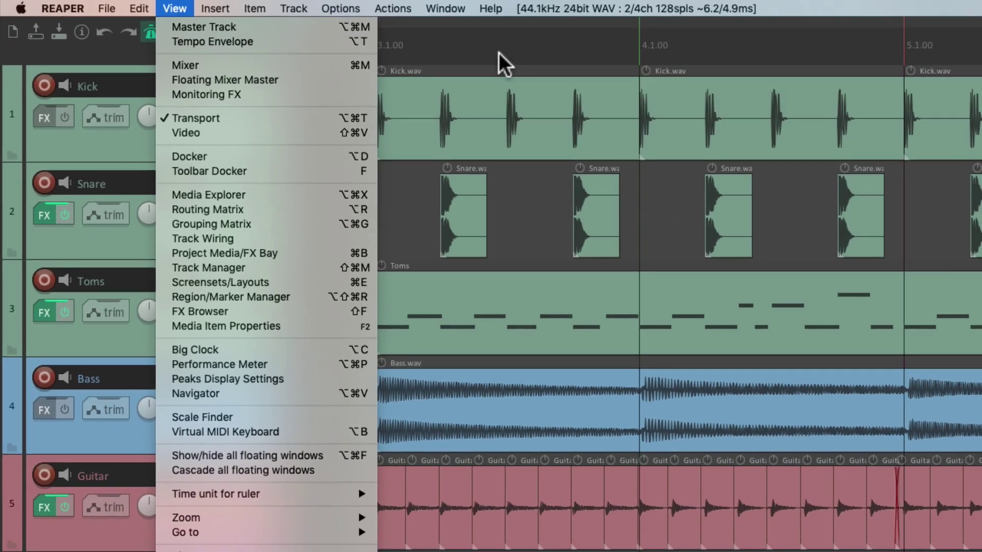
click(603, 74)
key(alt+t)
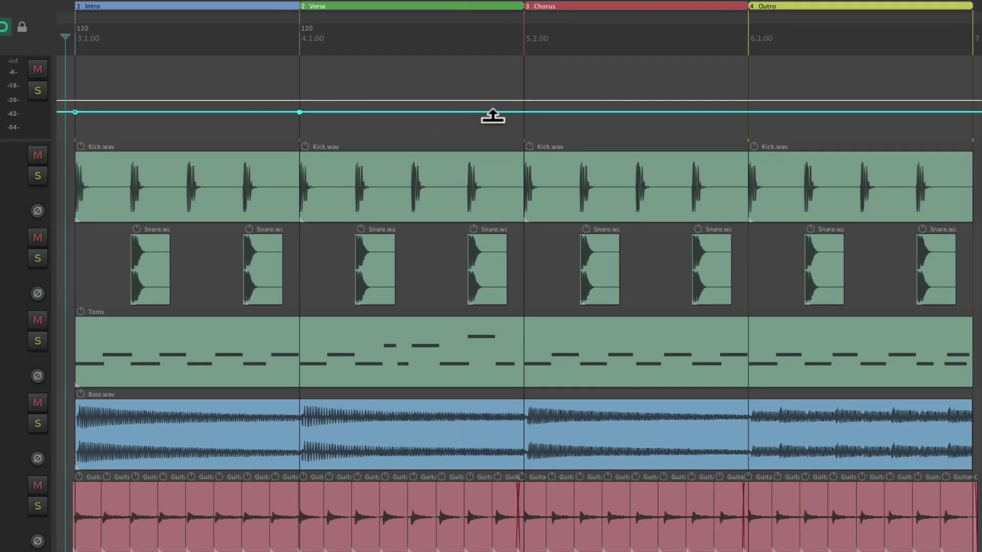
click(524, 111)
click(749, 112)
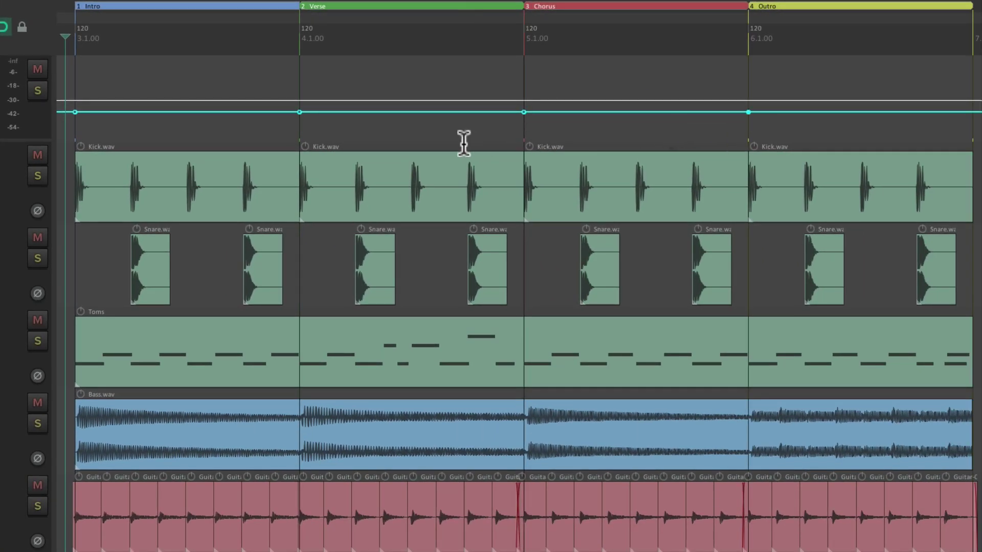
Step: Set the tempo to 197.714 BPM for the Verse, 76.571 for the Chorus and 220.571 for the Outro
drag(300, 112, 299, 90)
drag(434, 111, 436, 124)
drag(788, 111, 787, 84)
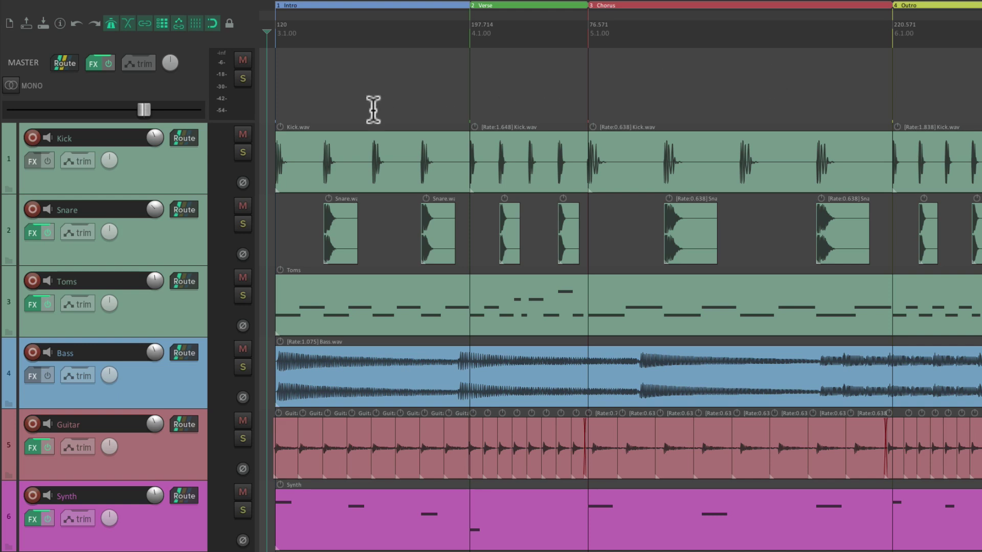
Step: Toggle the master track and tempo envelope off and on, undo the tempo changes and leave both hidden
scroll(373, 109, down, 1)
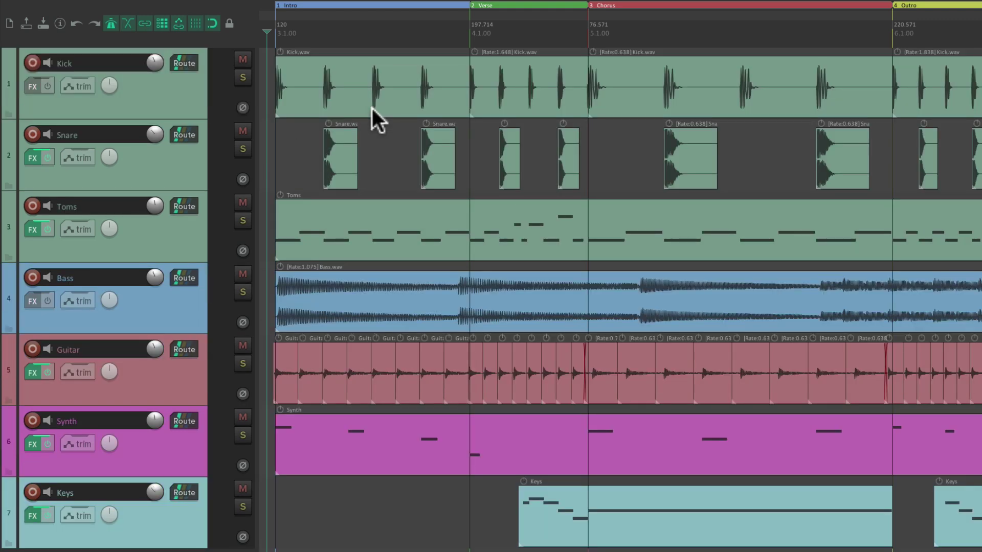
scroll(372, 109, up, 1)
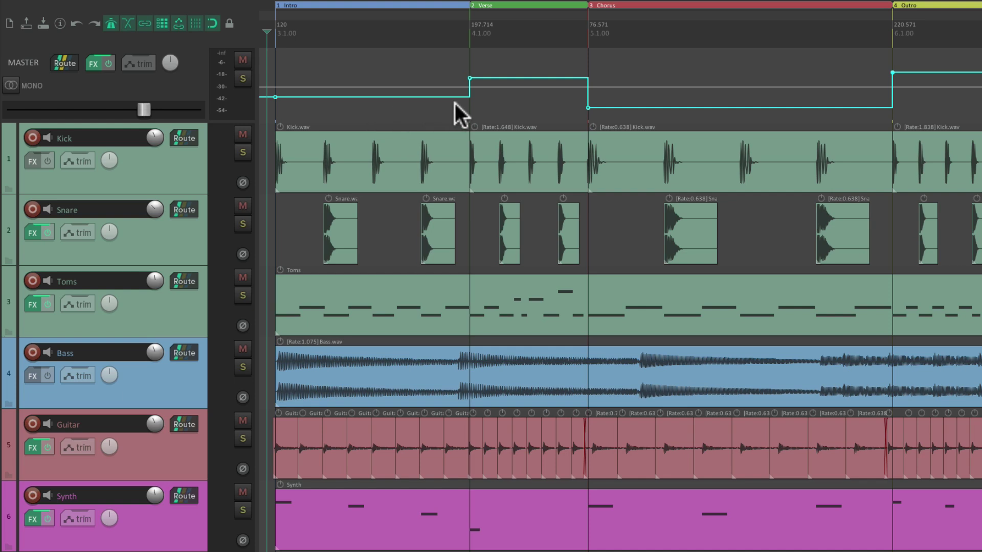
key(ctrl+z)
key(ctrl+shift+z)
key(ctrl+z)
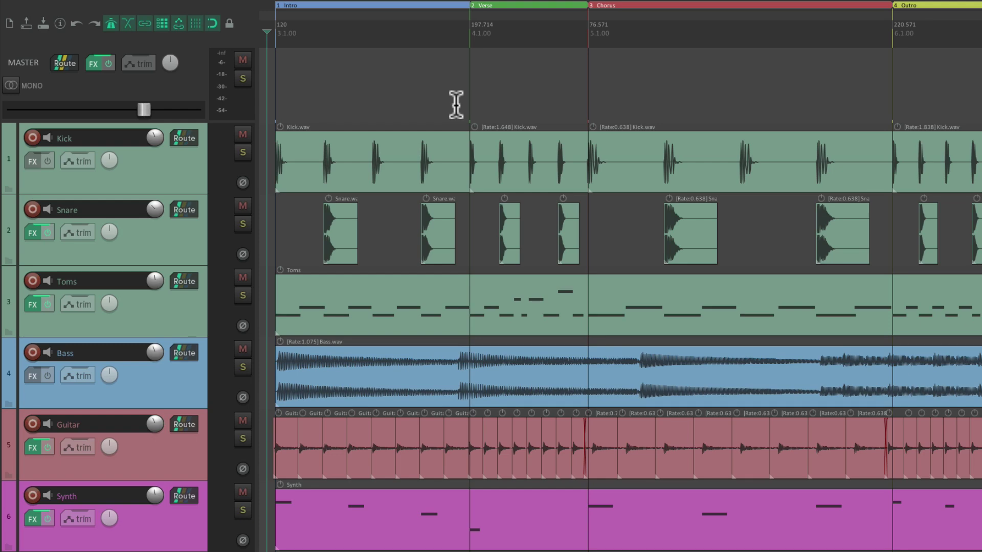
key(ctrl+z)
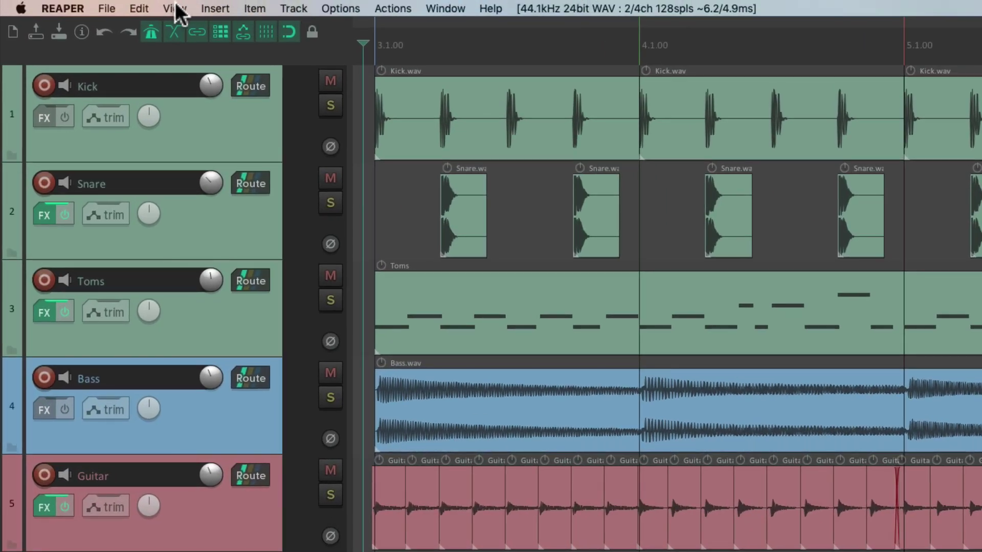
Step: Show the mixer docked below the transport
click(188, 8)
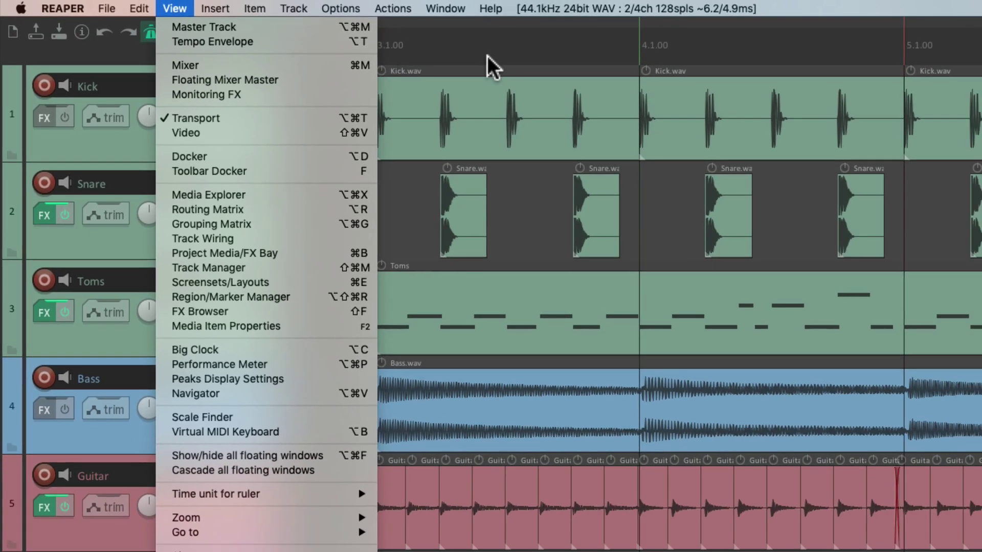
click(585, 67)
key(super+m)
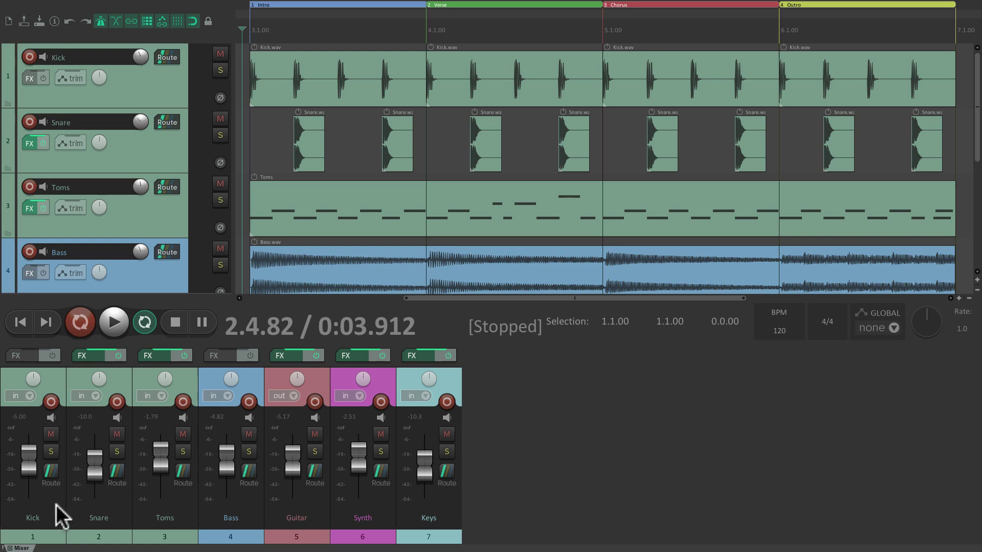
Step: Move the docked mixer to the left of the tracks, to above the arrangement, and out into a floating window
key(F7)
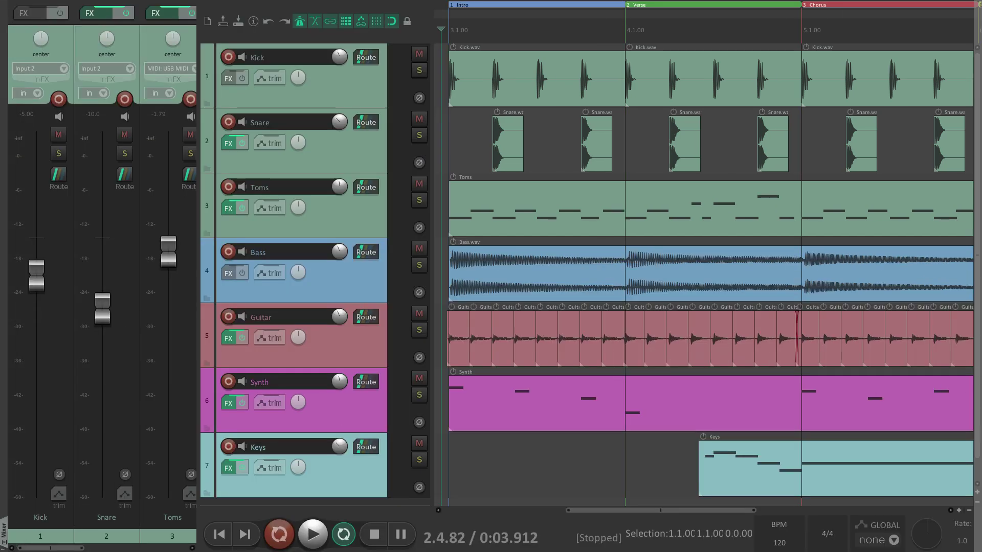
key(F8)
drag(608, 548, 552, 10)
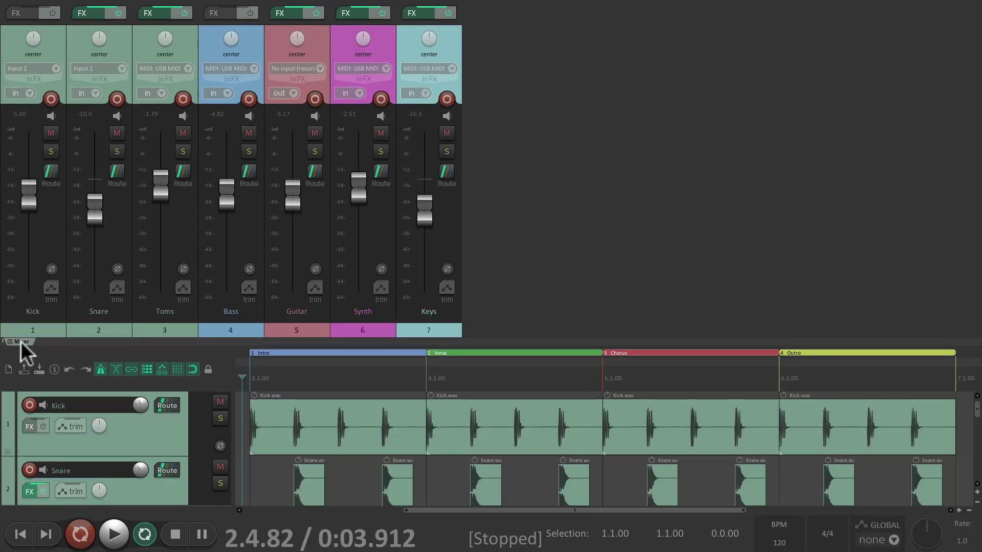
drag(22, 340, 423, 400)
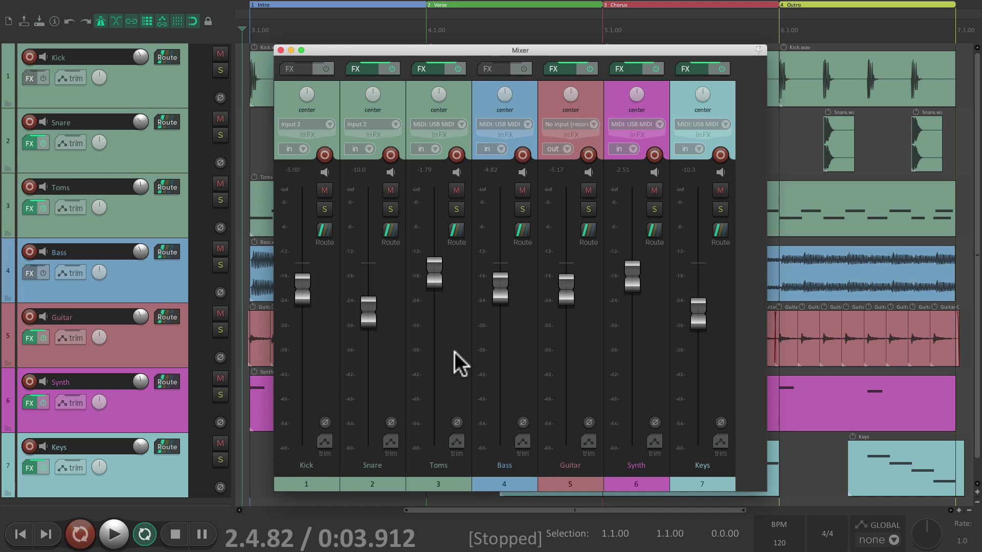
Step: Return the floating mixer to the docker and toggle its visibility, leaving it shown
key(super+m)
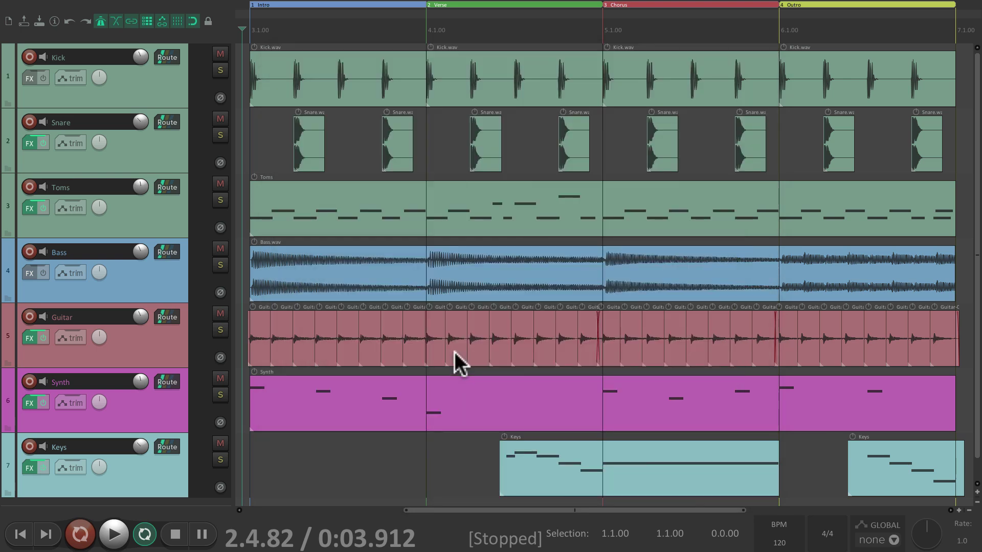
key(super+m)
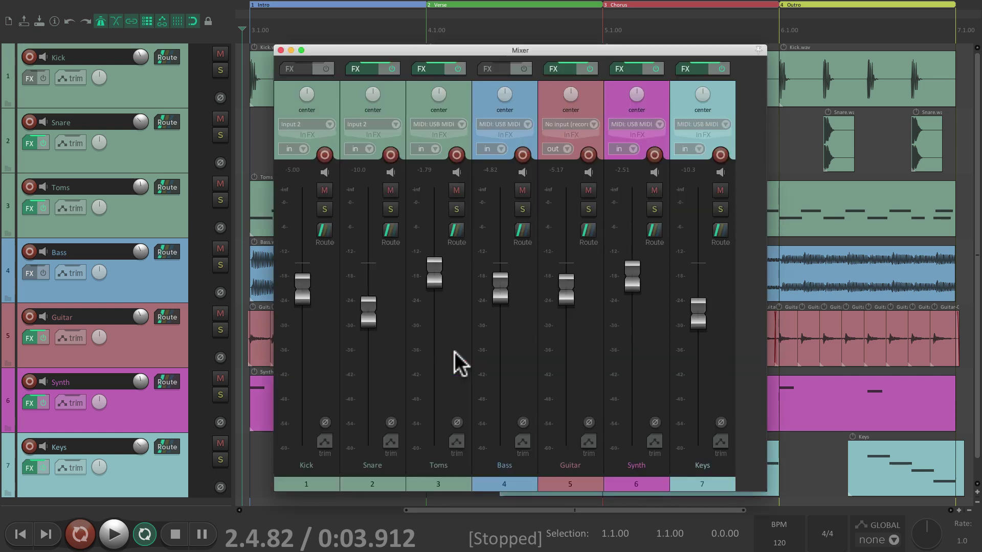
right_click(748, 329)
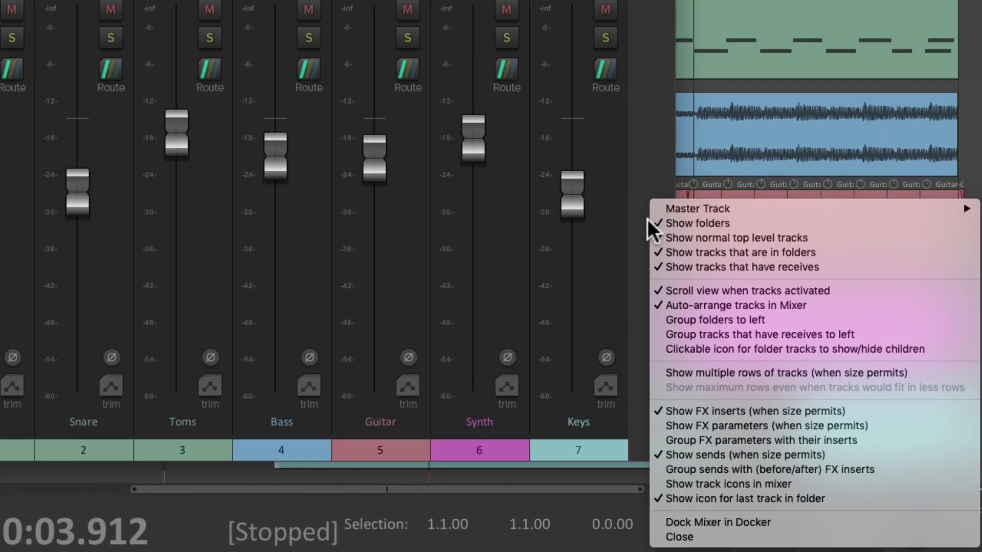
click(660, 522)
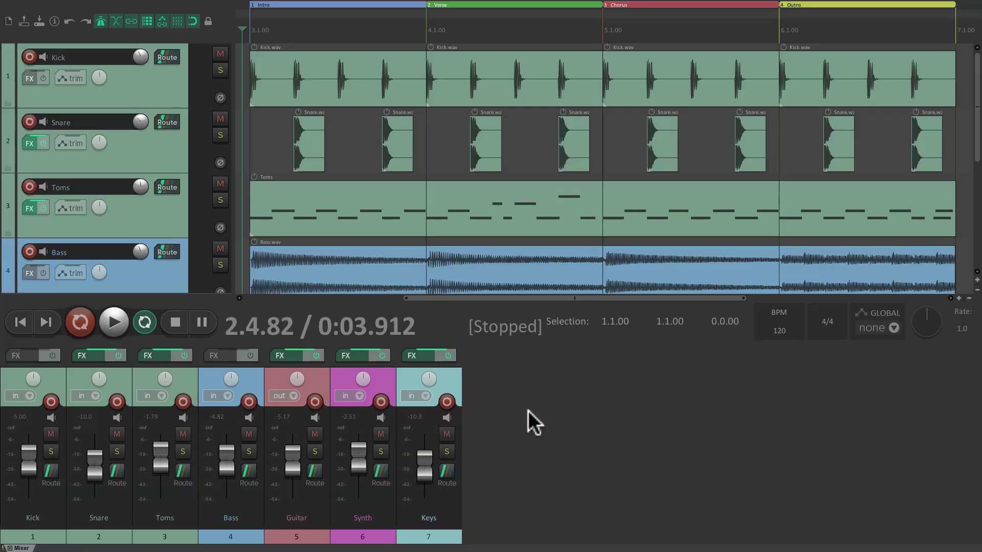
key(ctrl+m)
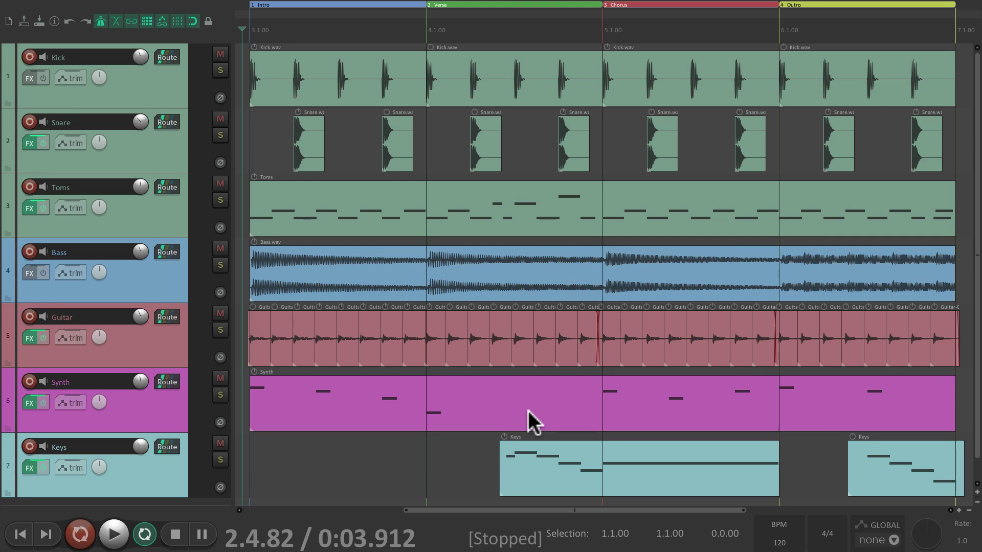
key(ctrl+m)
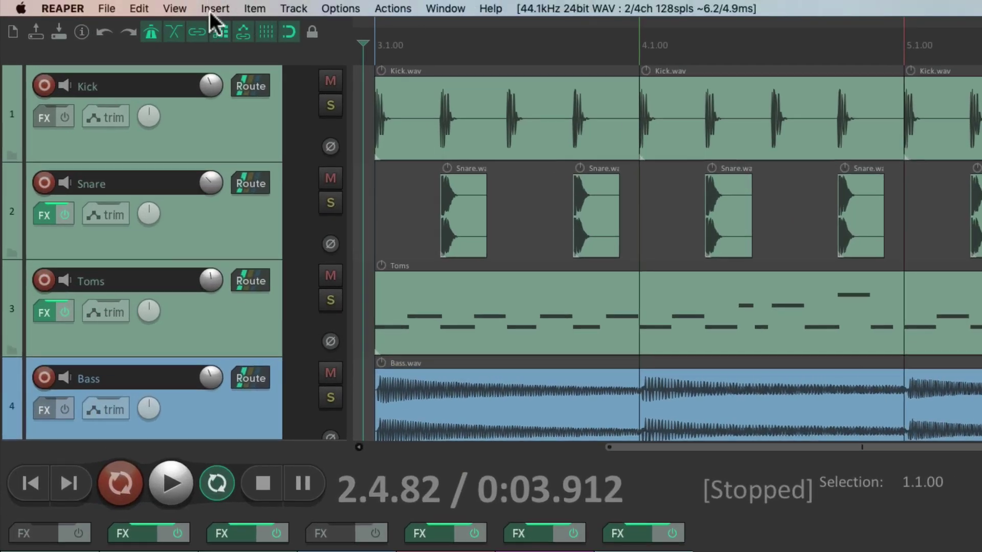
Step: Toggle the transport bar's visibility and hide the mixer
click(114, 5)
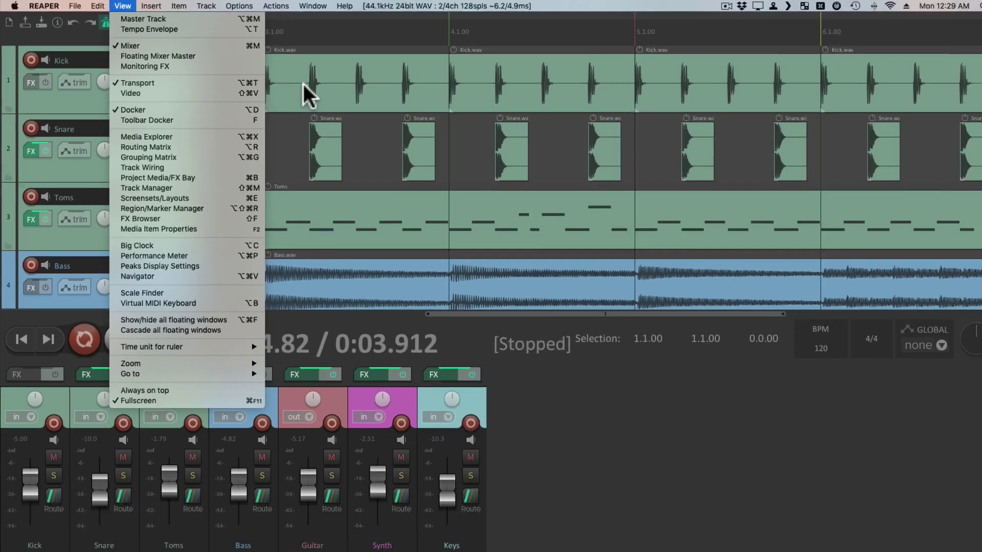
click(517, 151)
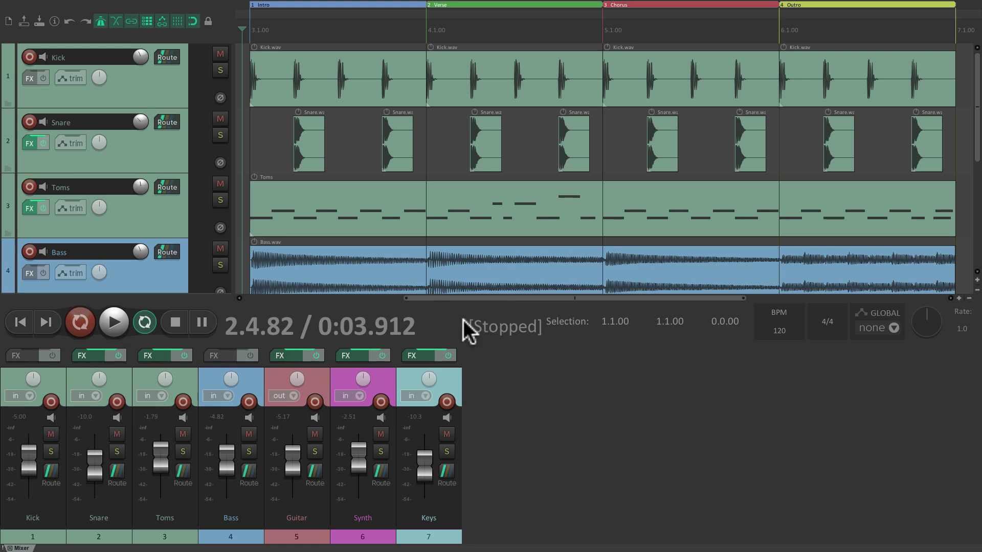
key(ctrl+alt+t)
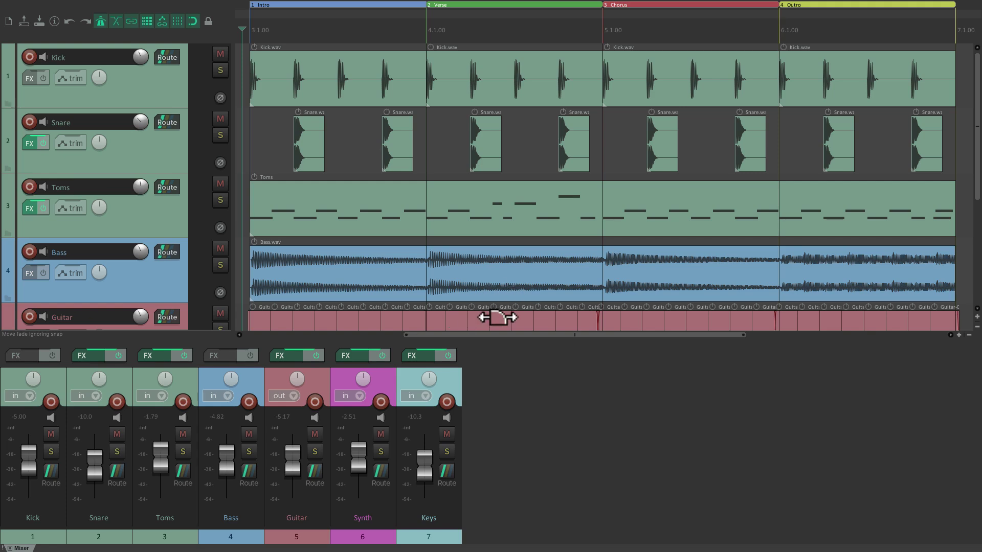
key(ctrl+alt+t)
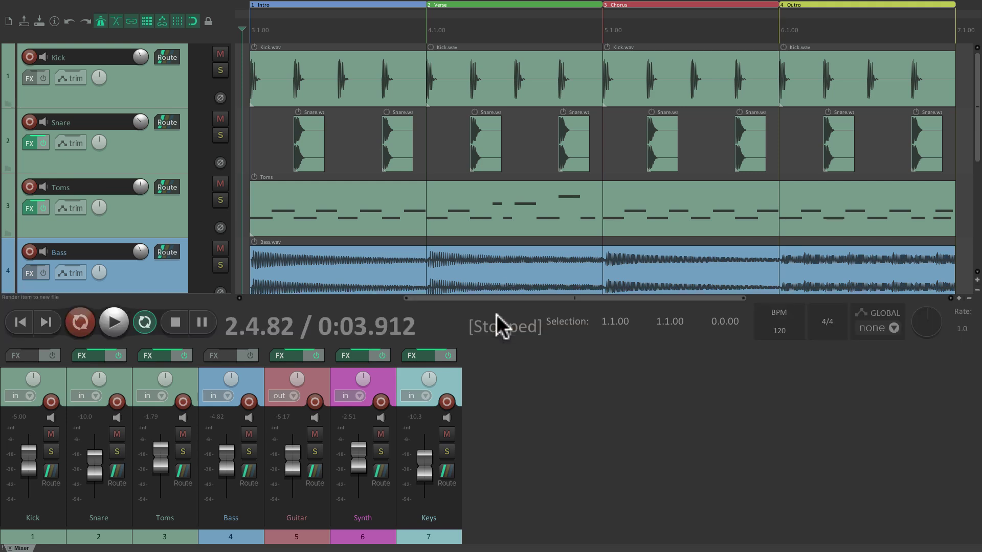
key(ctrl+alt+t)
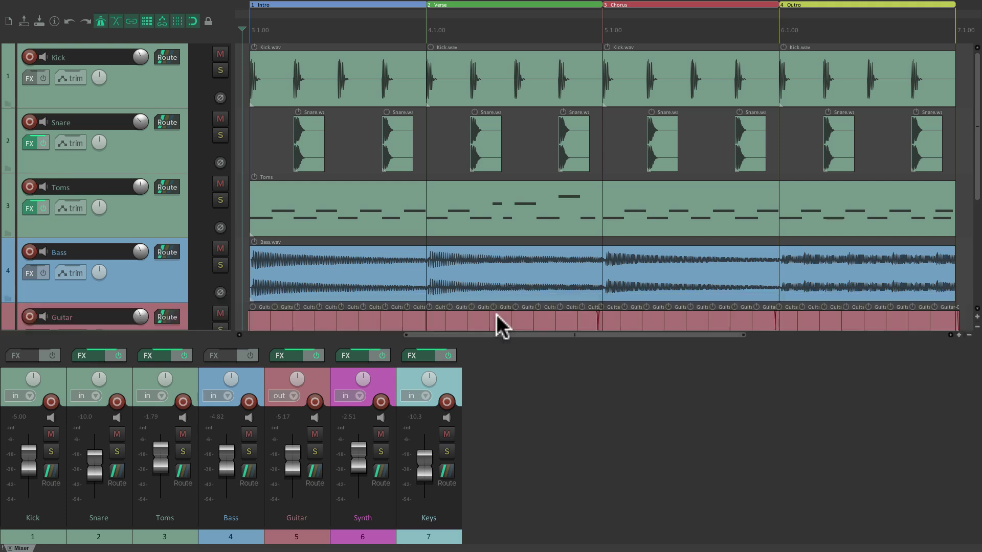
key(ctrl+m)
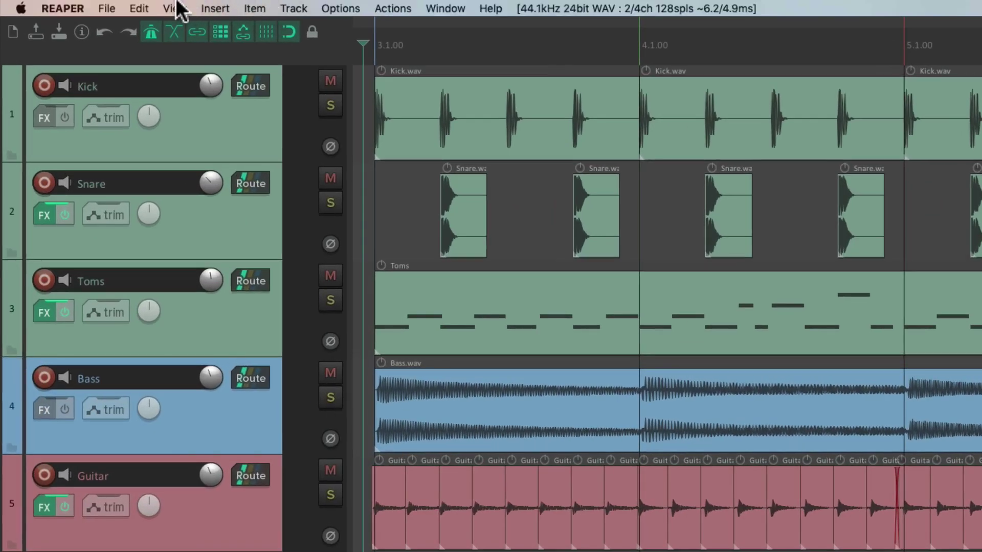
Step: Show the video window, toggle its visibility and dock it
click(176, 11)
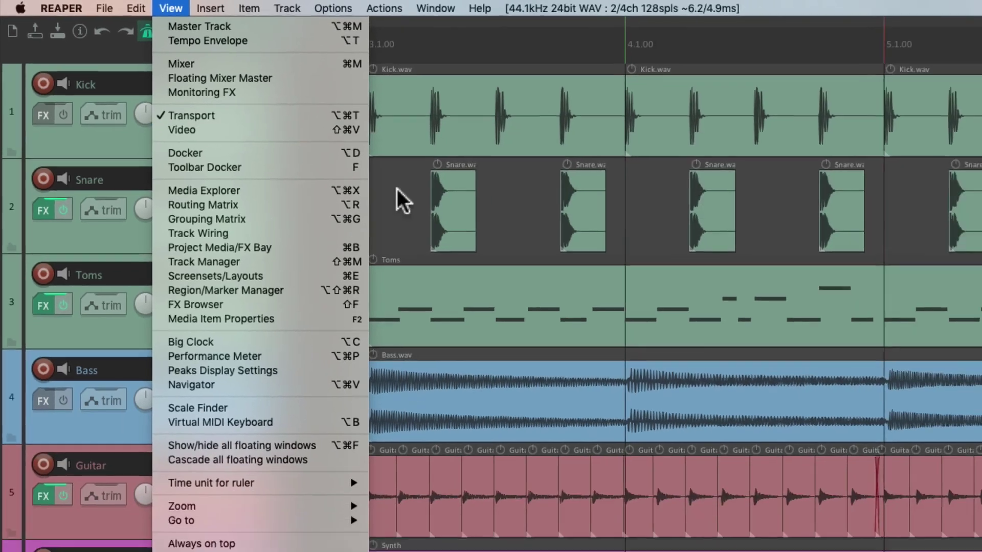
click(614, 229)
key(super+shift+v)
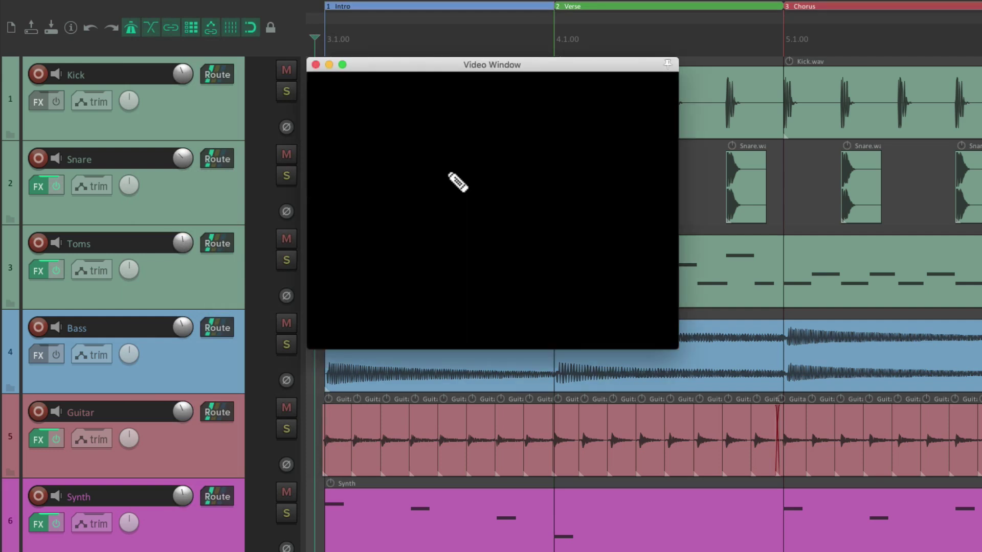
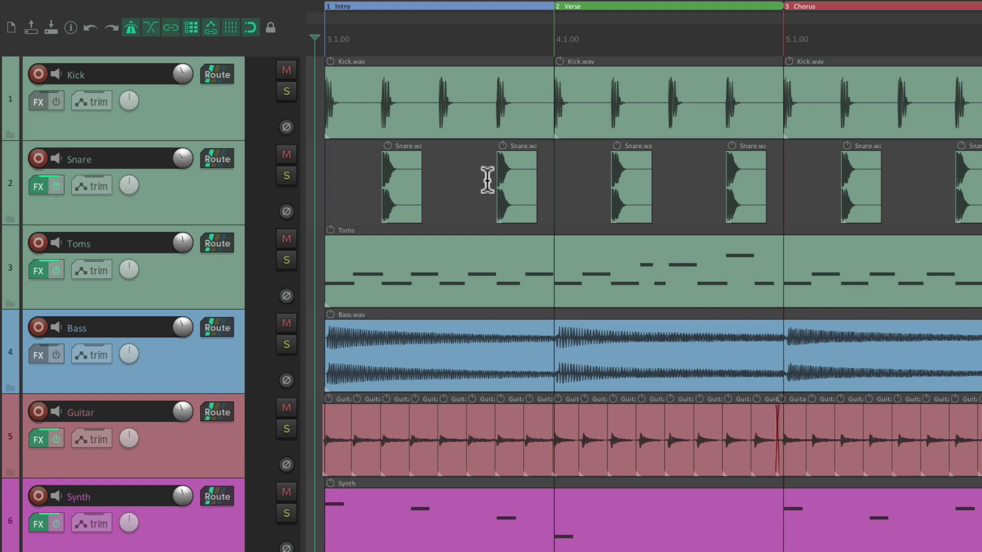
key(super+shift+v)
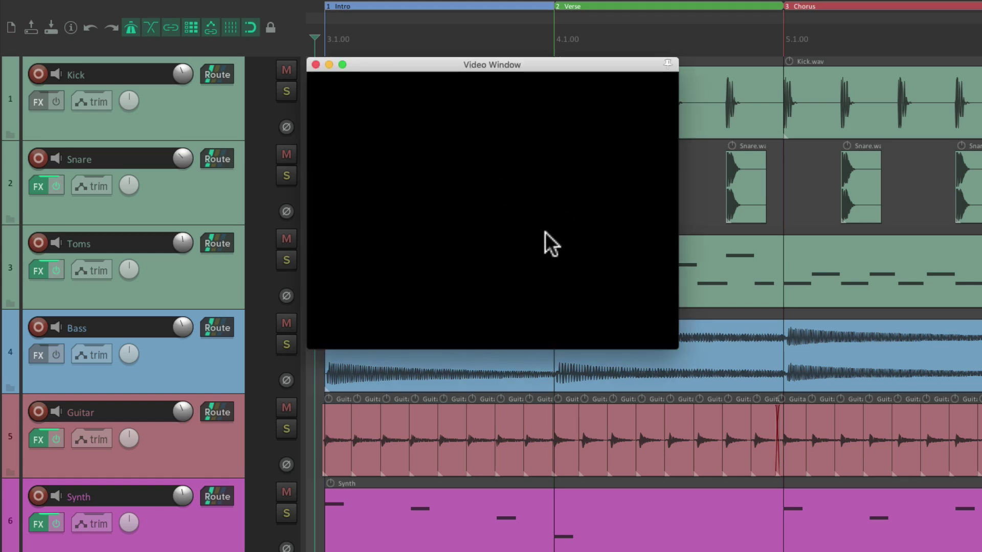
right_click(528, 268)
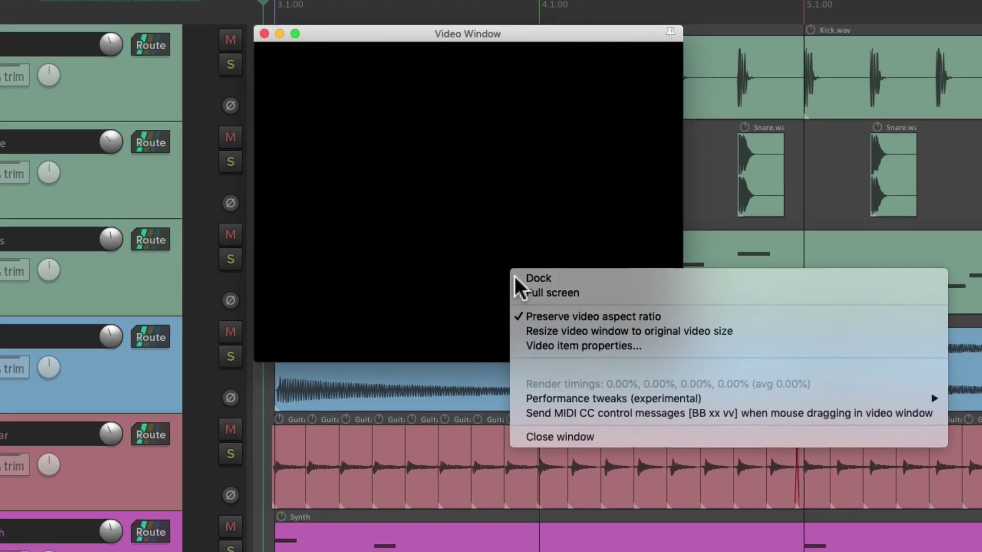
click(514, 278)
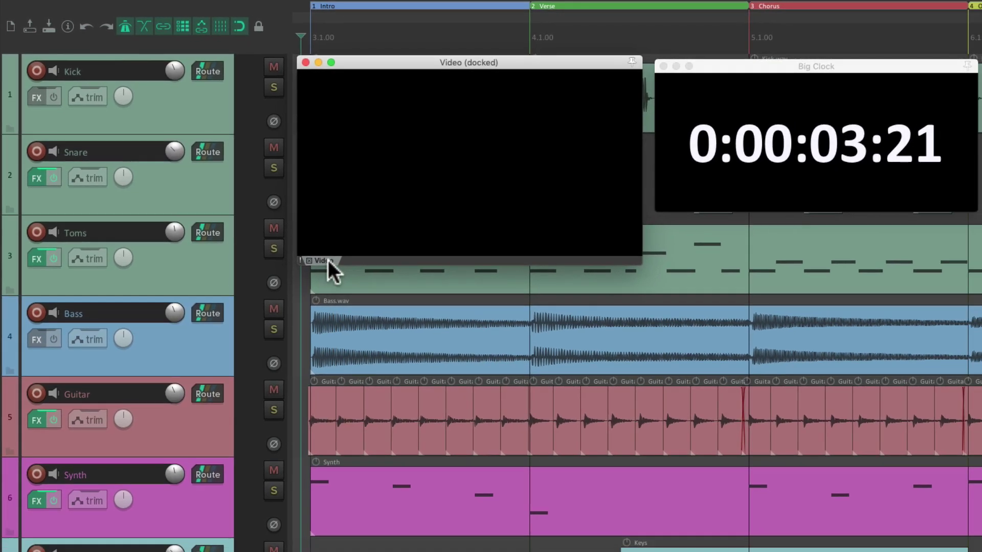
Step: Show the Performance Meter and dock the Big Clock with the video window, switching between the two docked windows
key(super+alt+p)
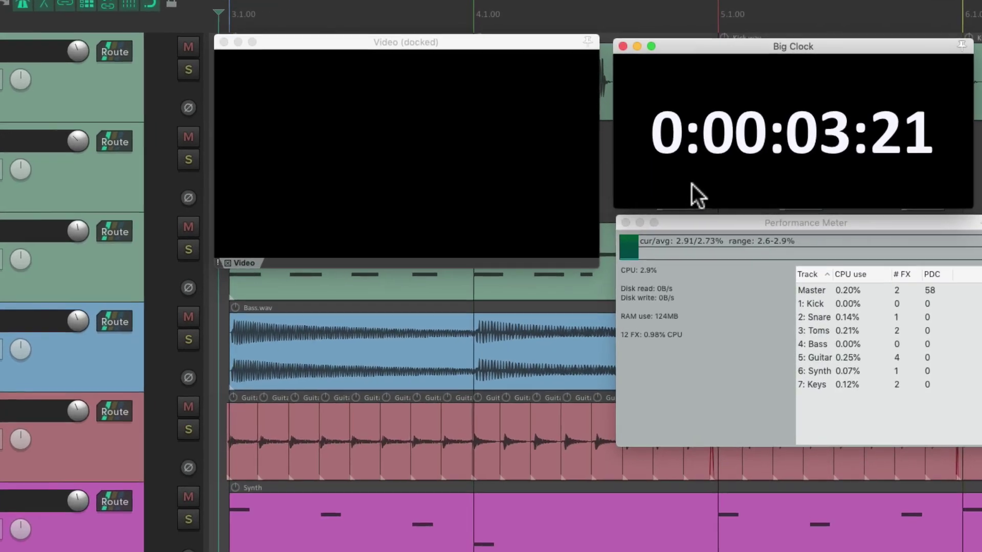
right_click(710, 187)
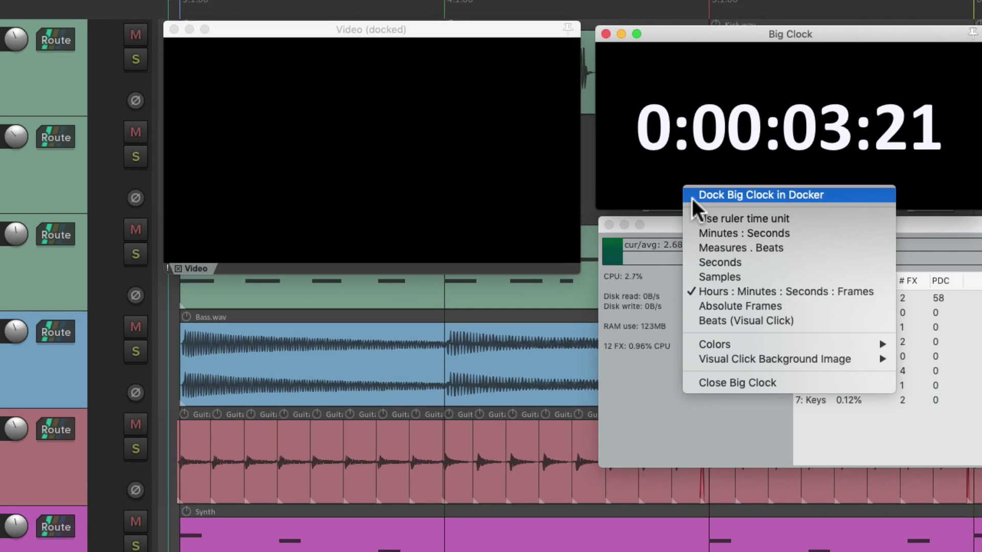
click(692, 198)
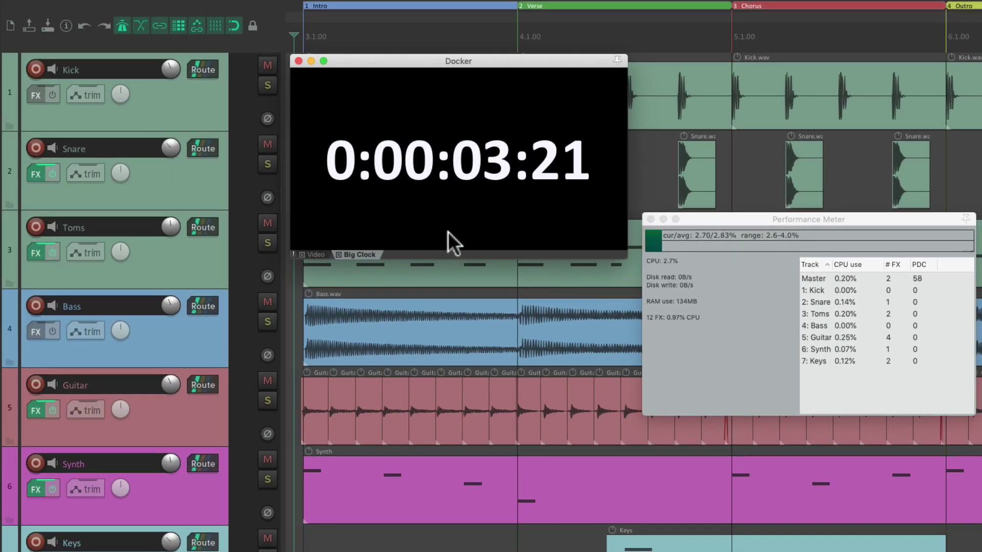
click(317, 253)
click(357, 252)
Step: Dock the Performance Meter and switch through the docked Video, Big Clock and Performance windows
click(729, 360)
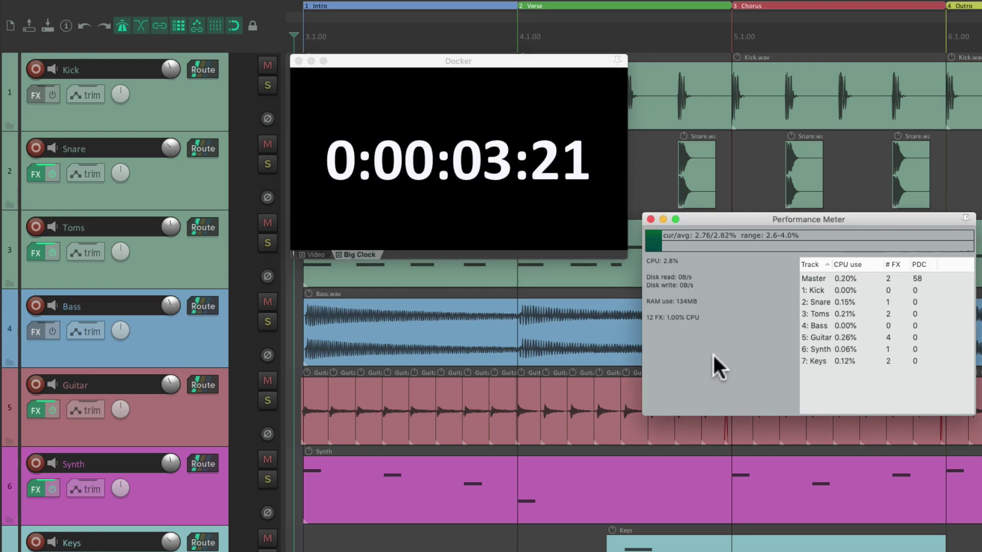
right_click(713, 353)
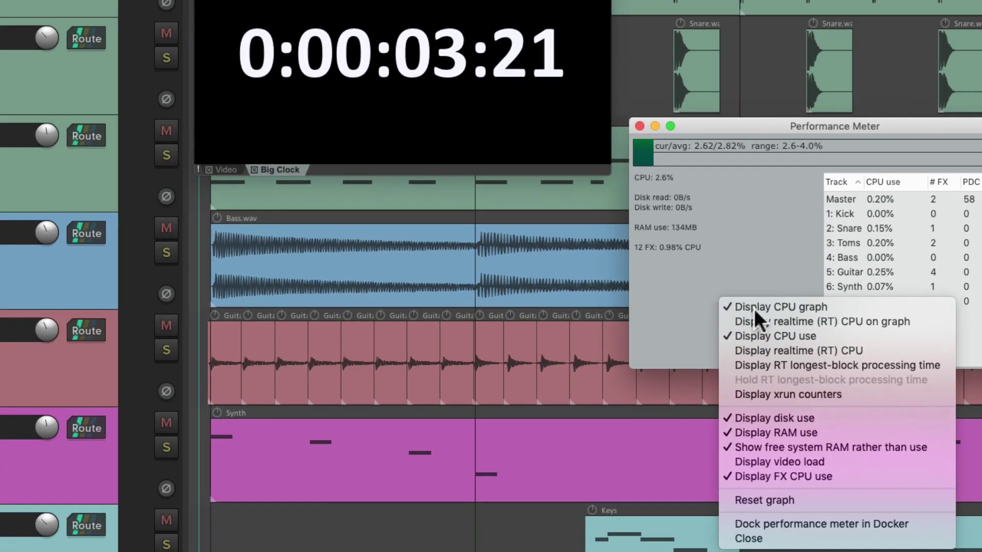
click(723, 522)
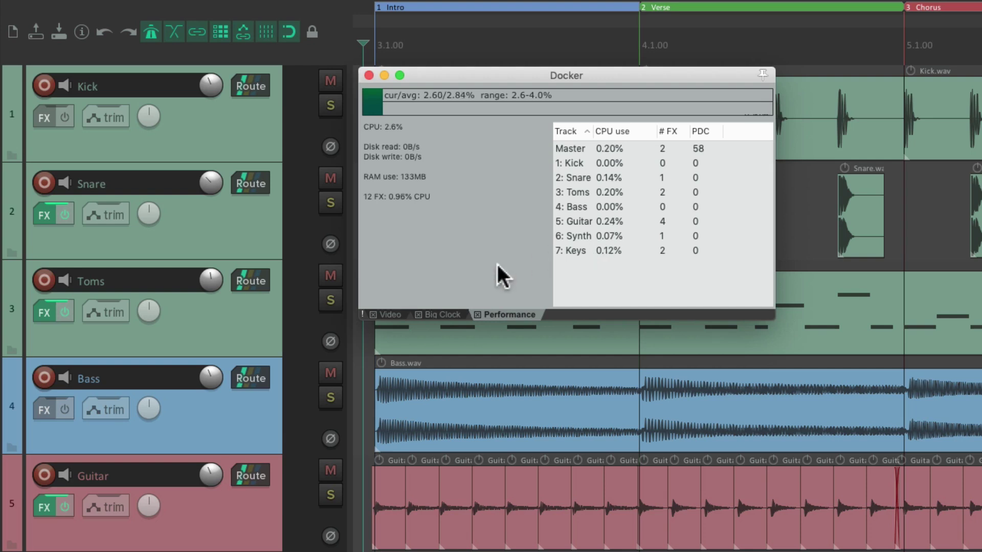
click(391, 314)
click(447, 314)
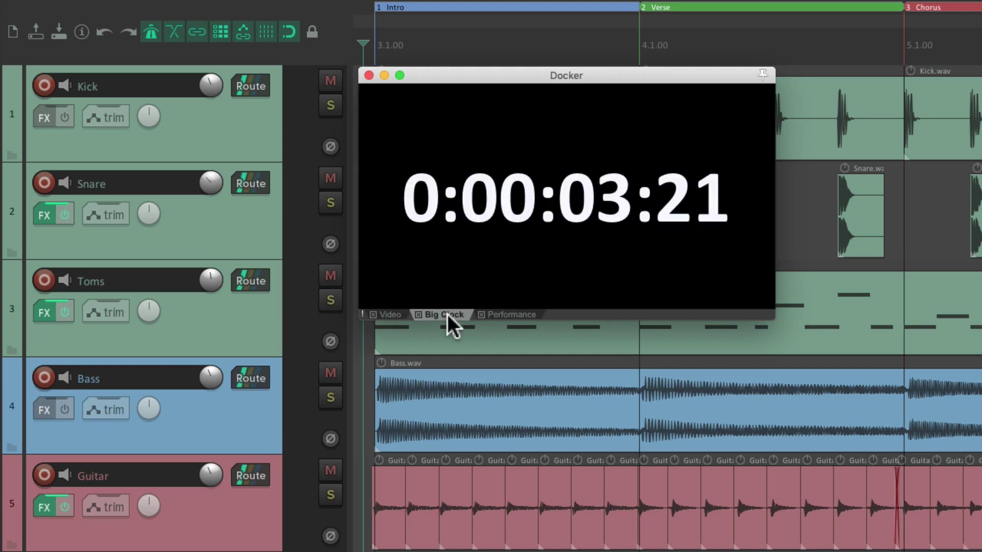
click(506, 314)
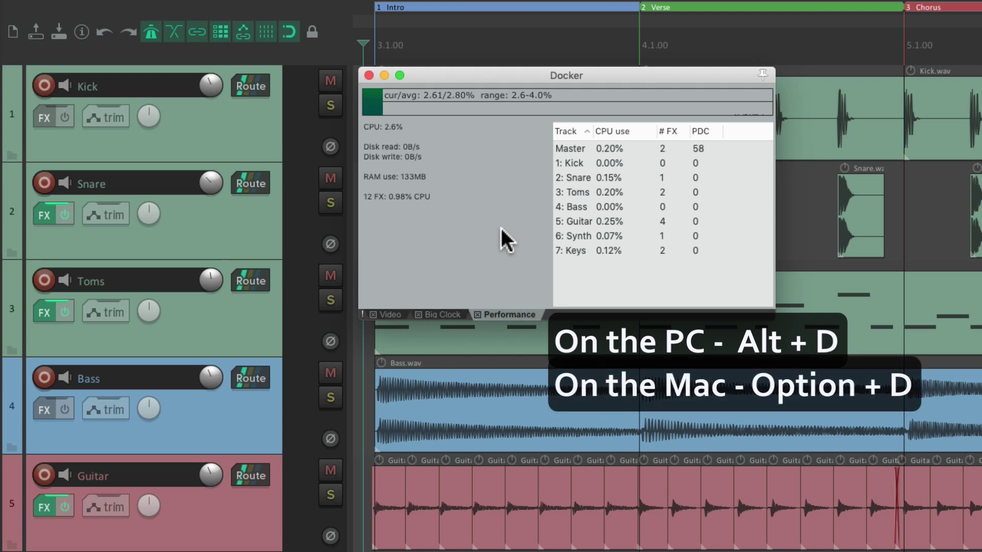
Step: Hide the docker, bring it back by showing the video window, and toggle its visibility, leaving it hidden
key(alt+d)
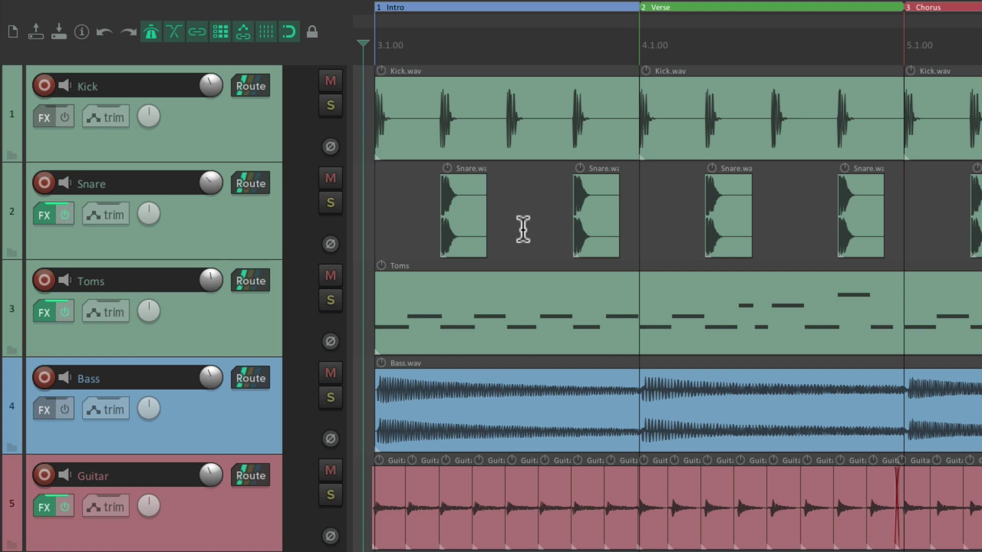
key(super+shift+v)
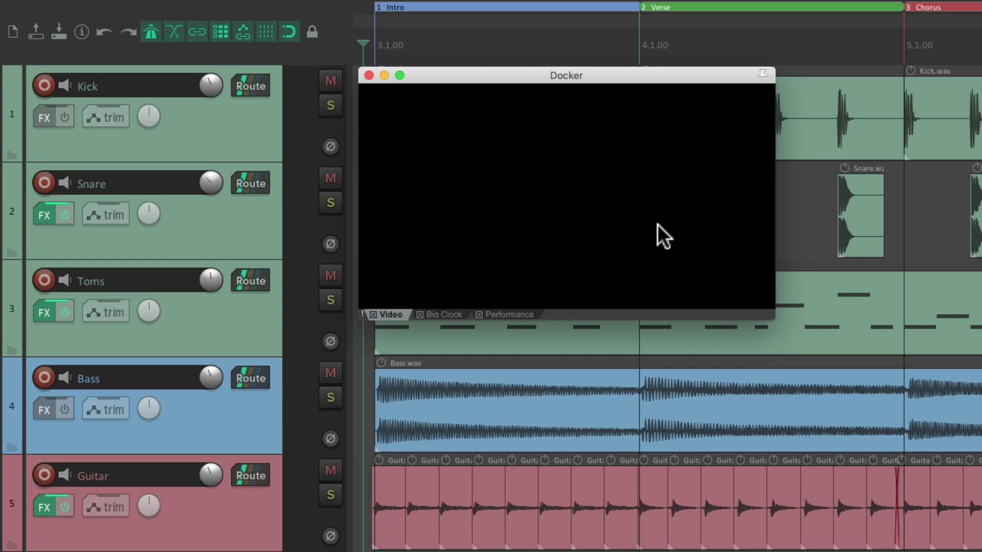
key(alt+d)
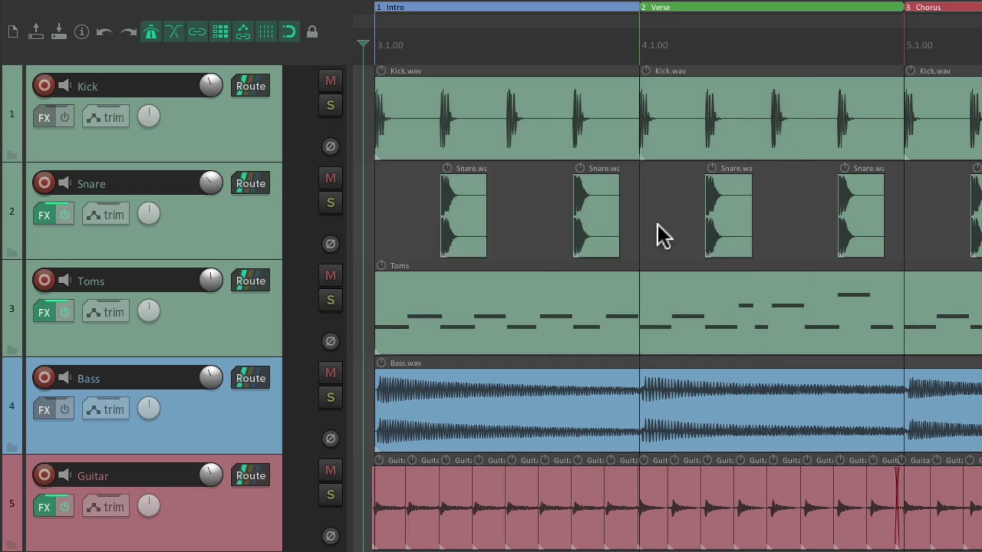
key(alt+d)
key(alt+d)
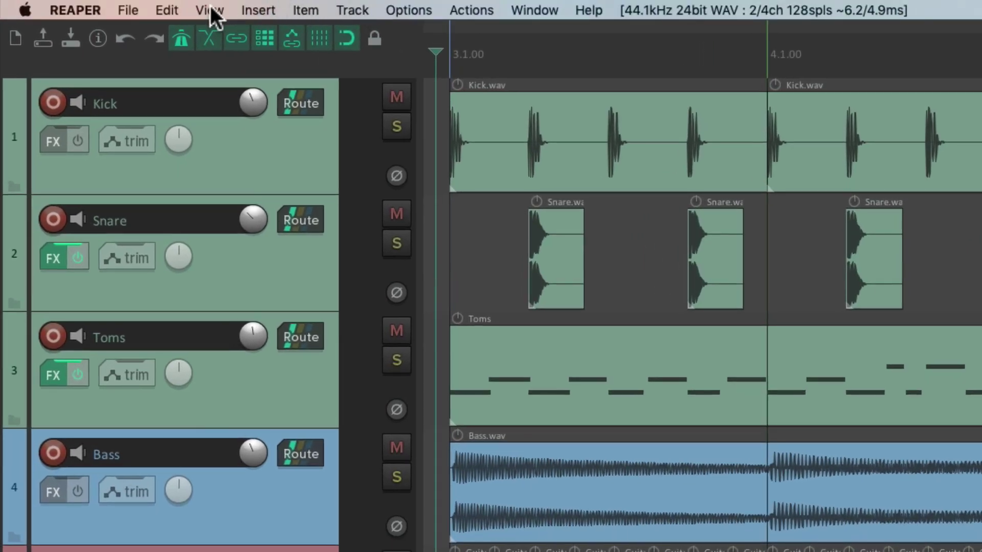
Step: Show the Toolbar Docker and look through Toolbars 2 to 5, returning to Toolbar 1
click(208, 9)
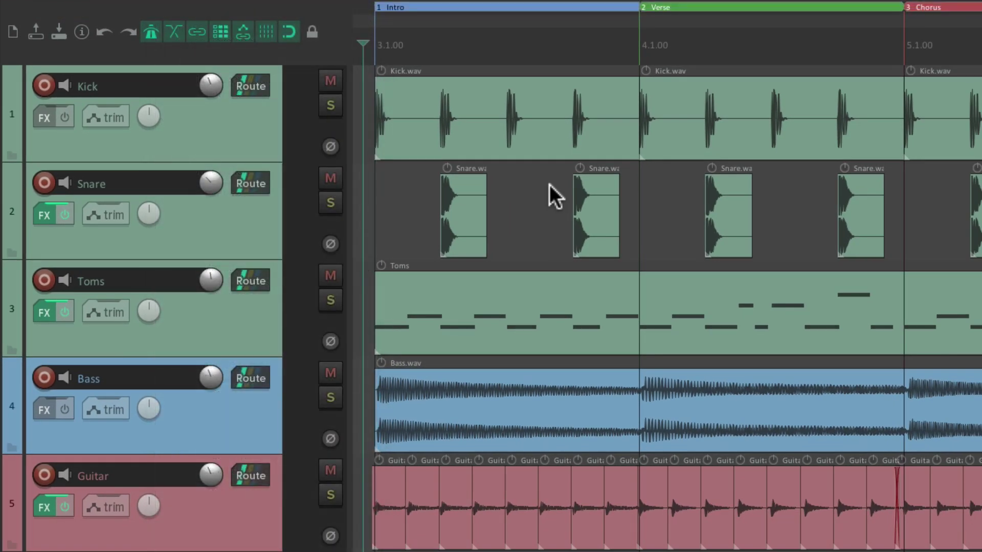
key(f)
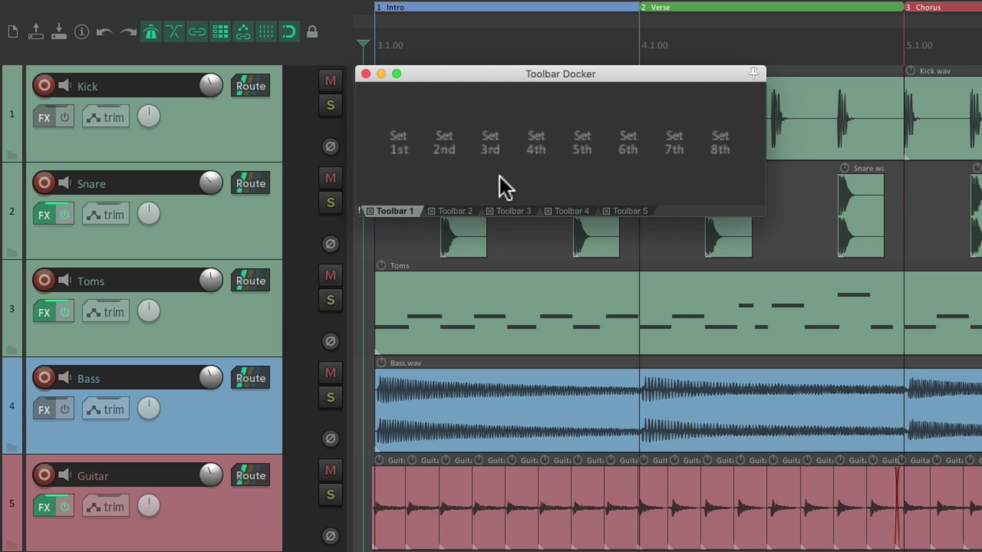
click(454, 210)
click(506, 211)
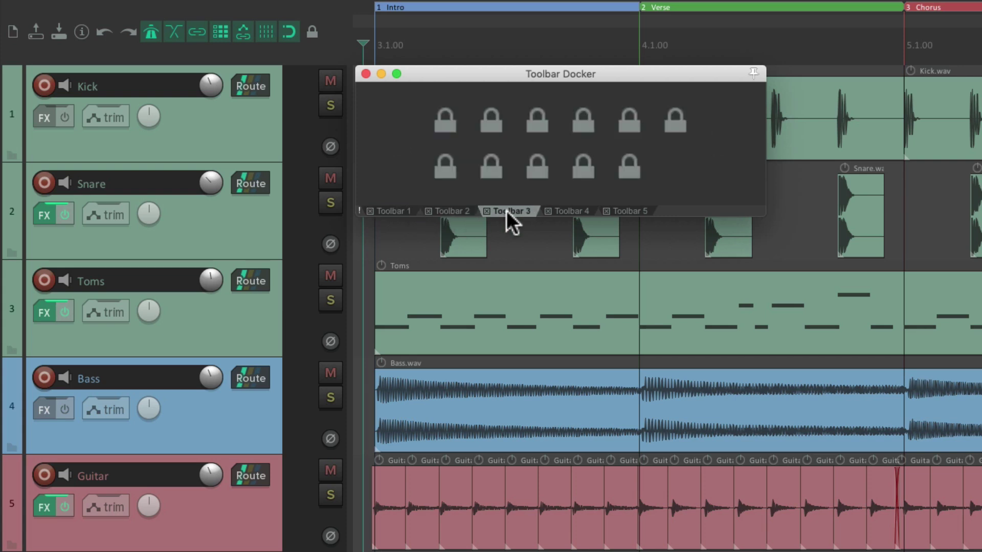
click(568, 211)
click(625, 211)
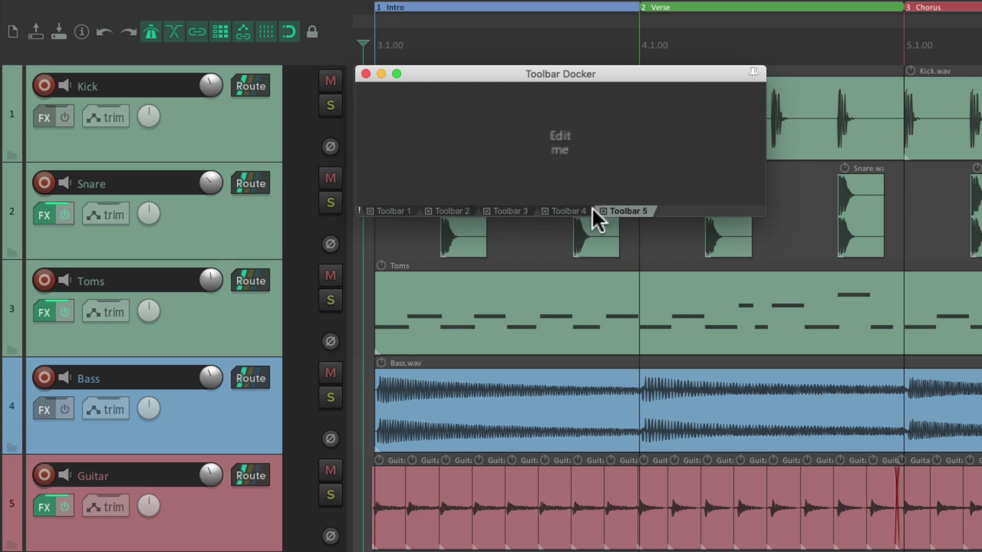
click(395, 211)
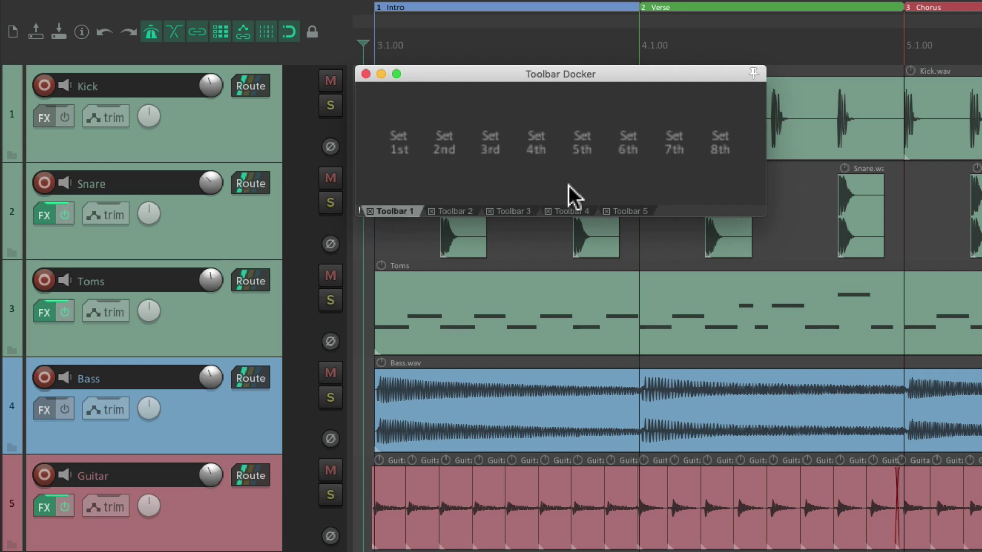
Step: Toggle the Toolbar Docker's visibility several times, leaving it hidden
key(f)
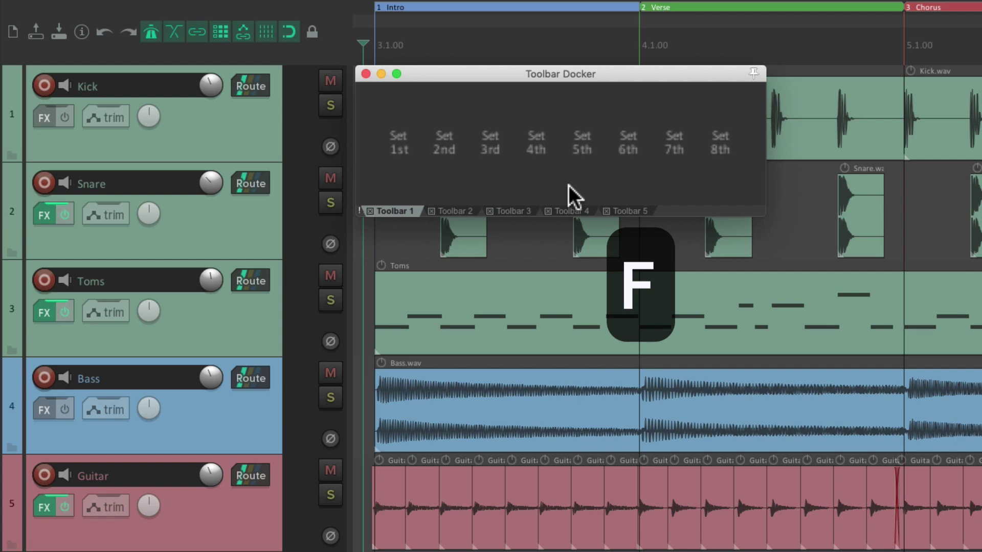
key(f)
key(f)
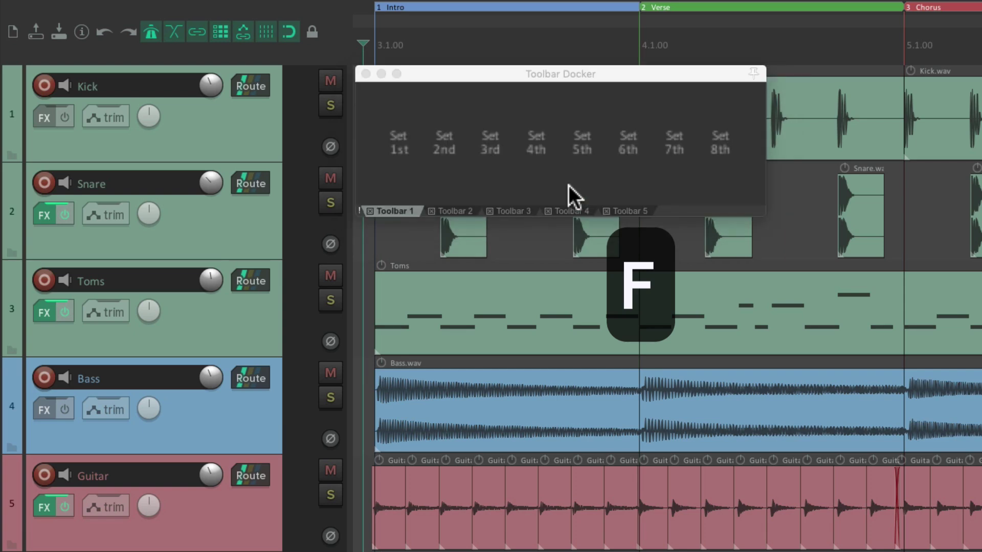
key(f)
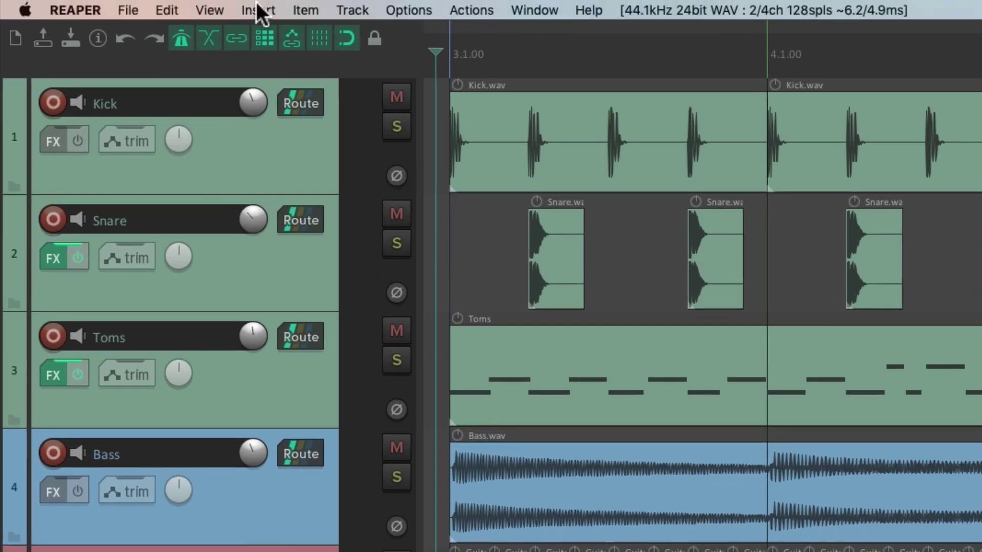
Step: Show the Media Explorer and browse the Kicks and Snares databases
click(207, 9)
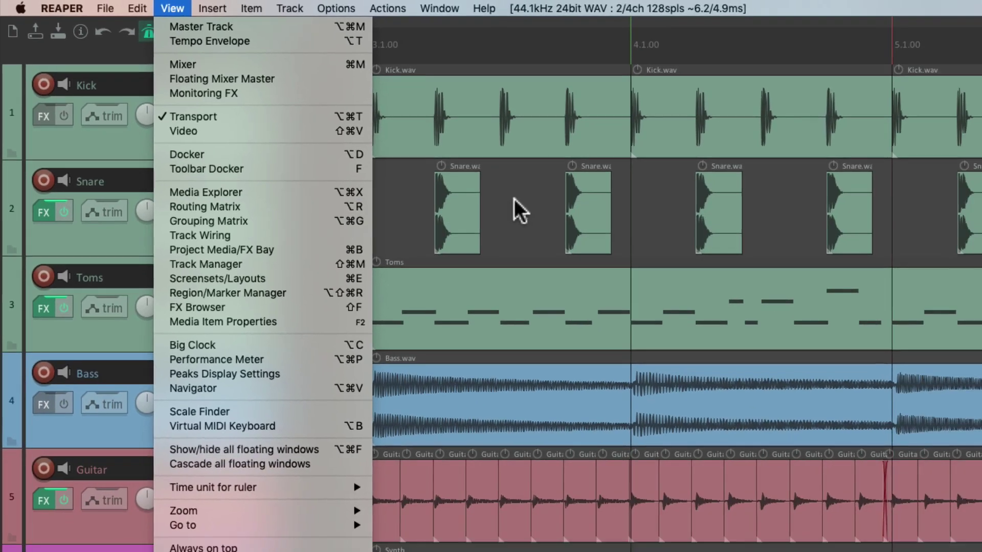
click(626, 242)
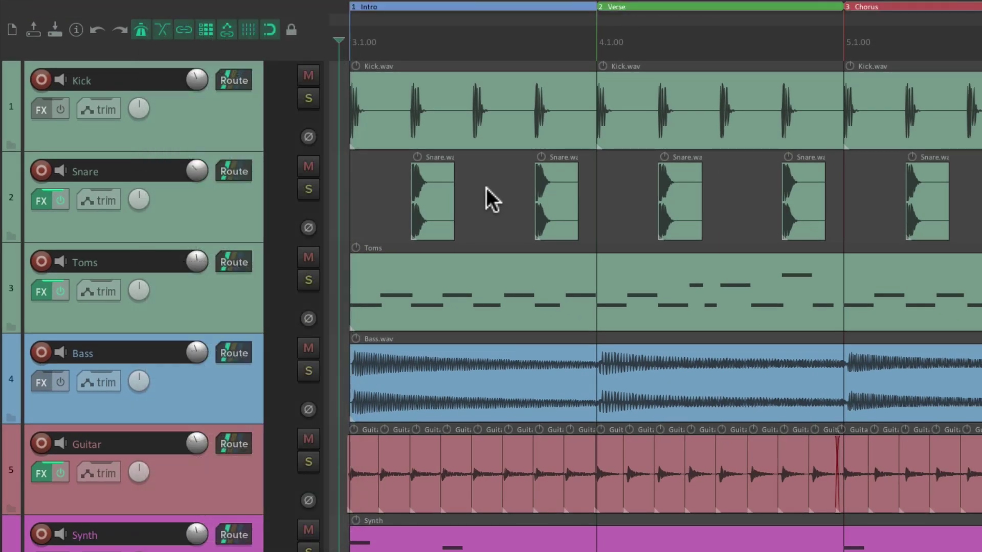
key(alt+super+x)
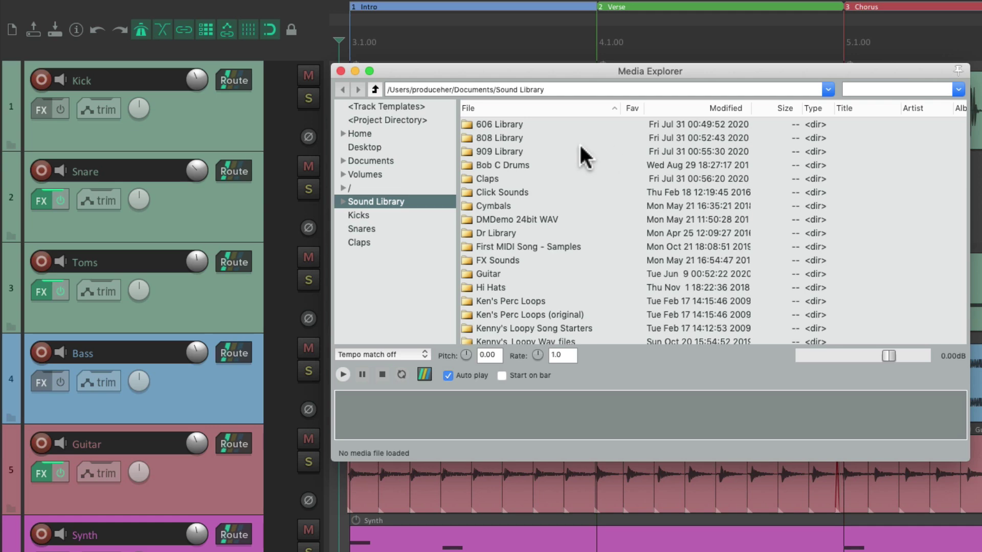
click(393, 213)
click(406, 226)
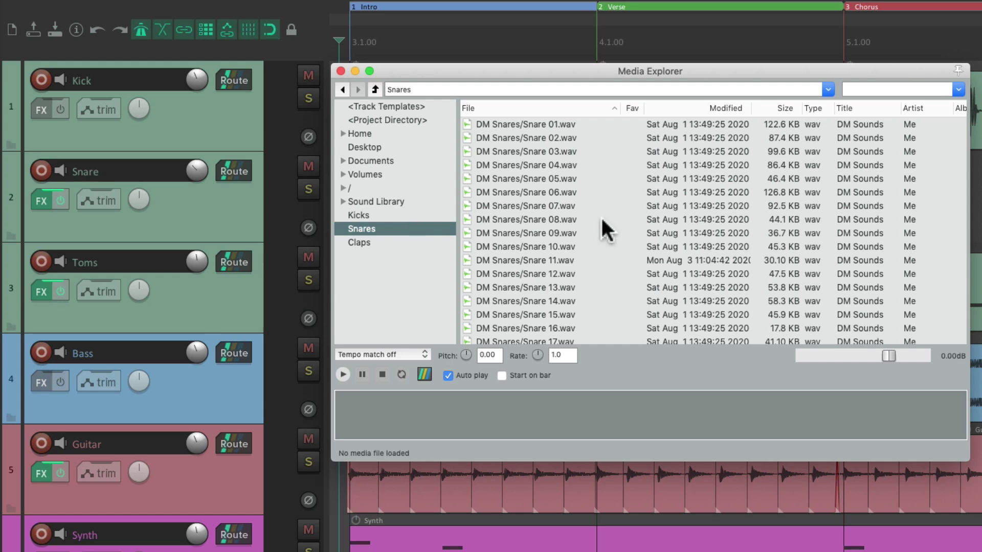
Step: Toggle the Media Explorer's visibility, view its context options without choosing any, and hide it
key(super+alt+x)
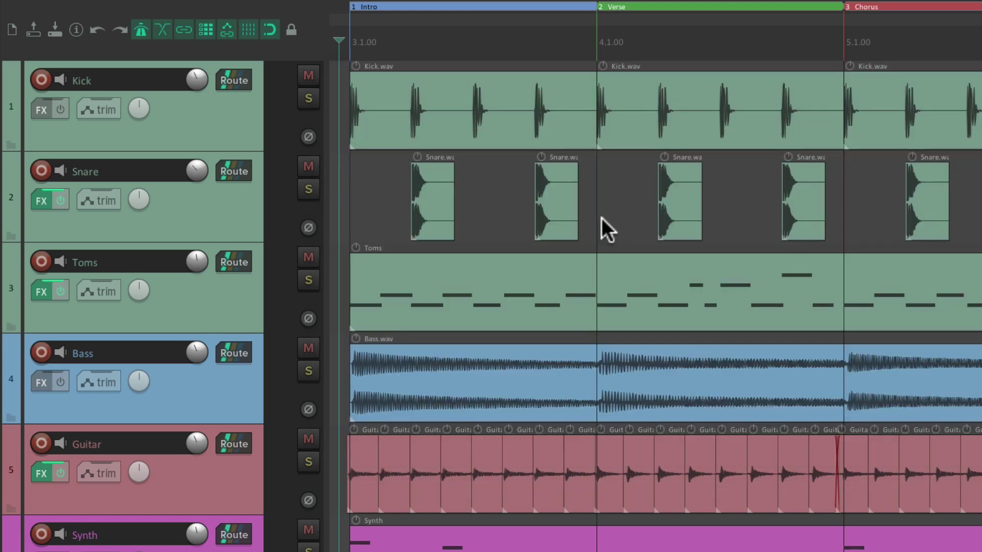
key(super+alt+x)
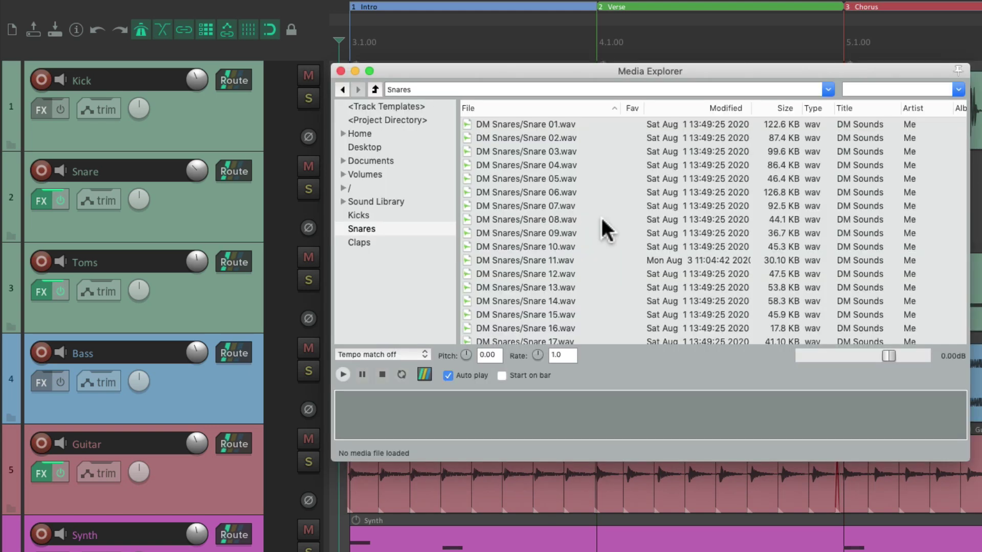
right_click(571, 451)
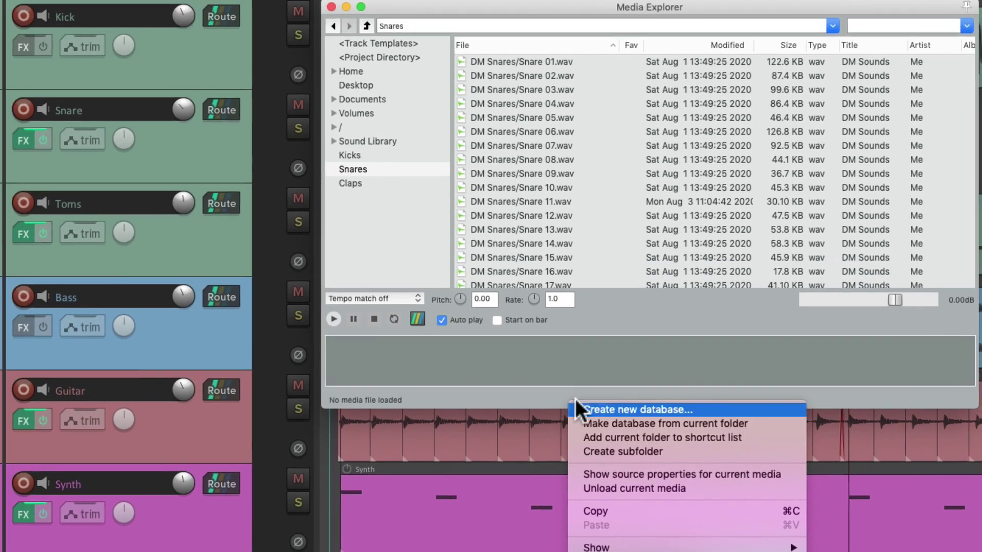
click(569, 309)
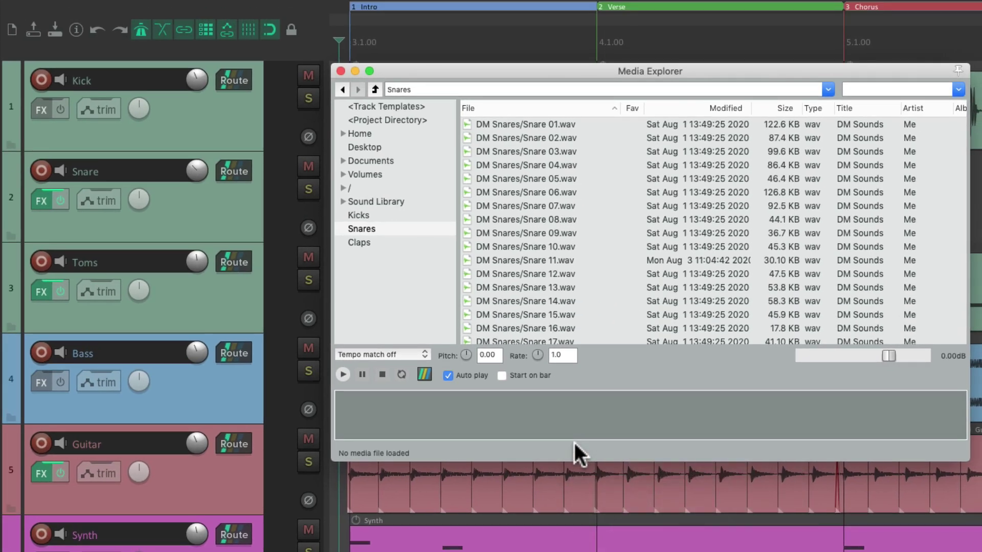
key(super+alt+x)
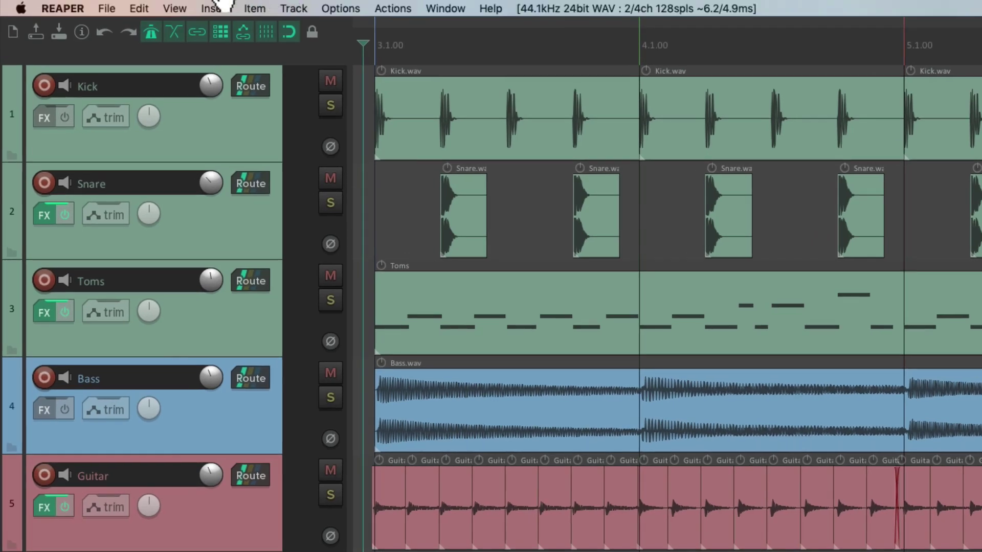
Step: Show the Routing Matrix and toggle its visibility, leaving it hidden
click(165, 7)
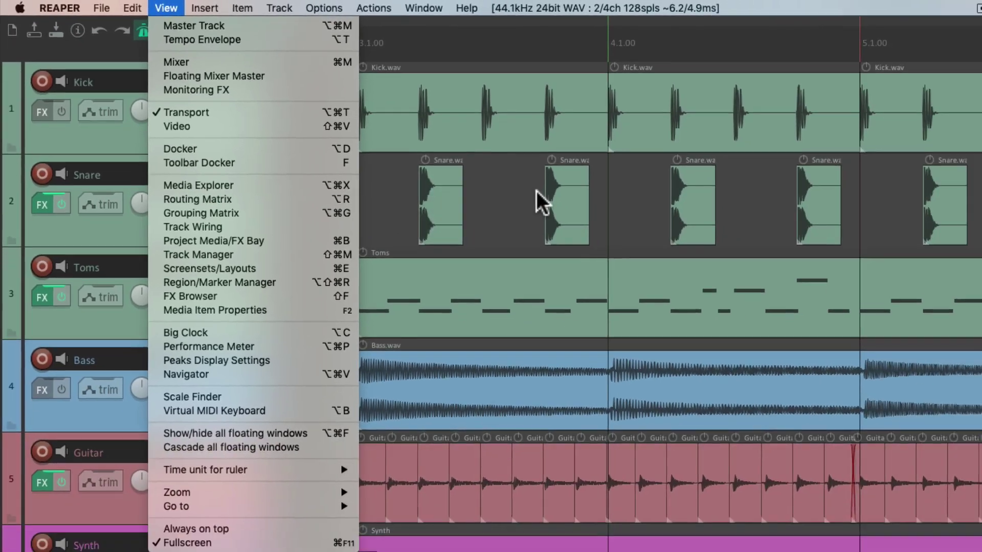
click(804, 292)
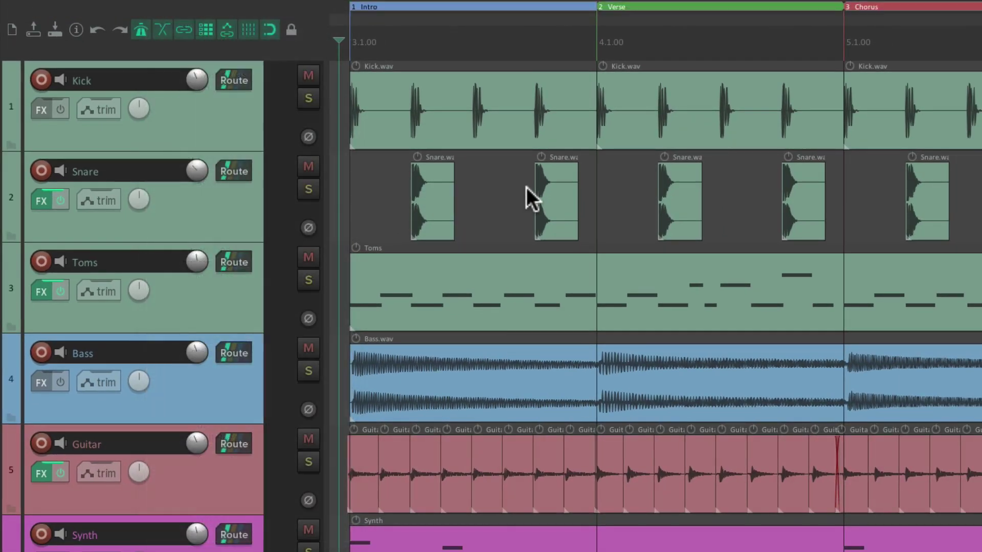
key(alt+r)
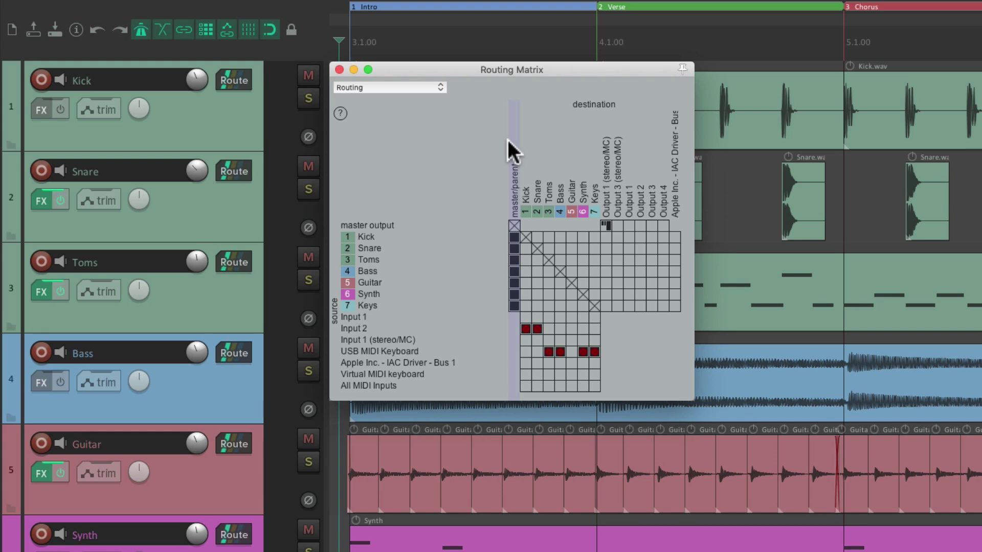
key(alt+r)
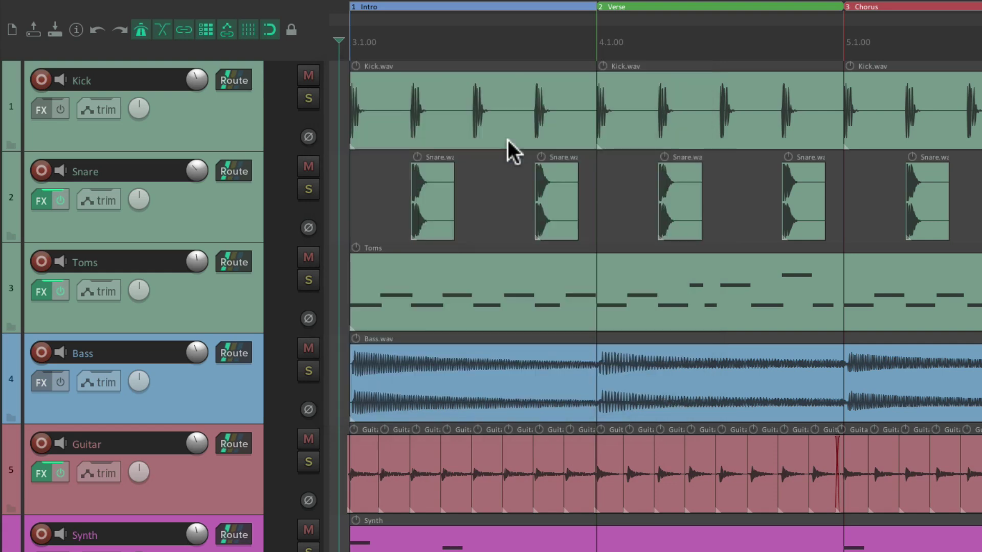
key(alt+r)
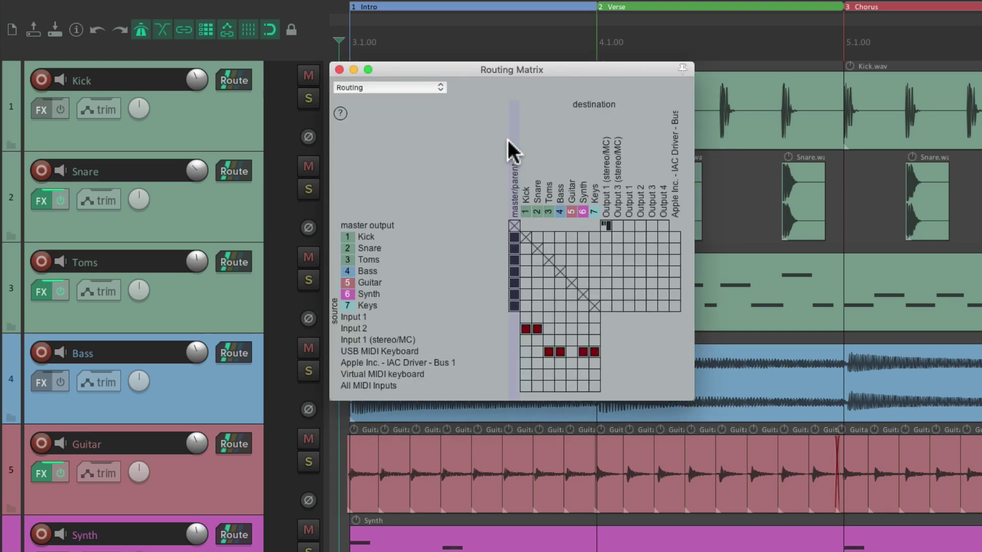
key(alt+r)
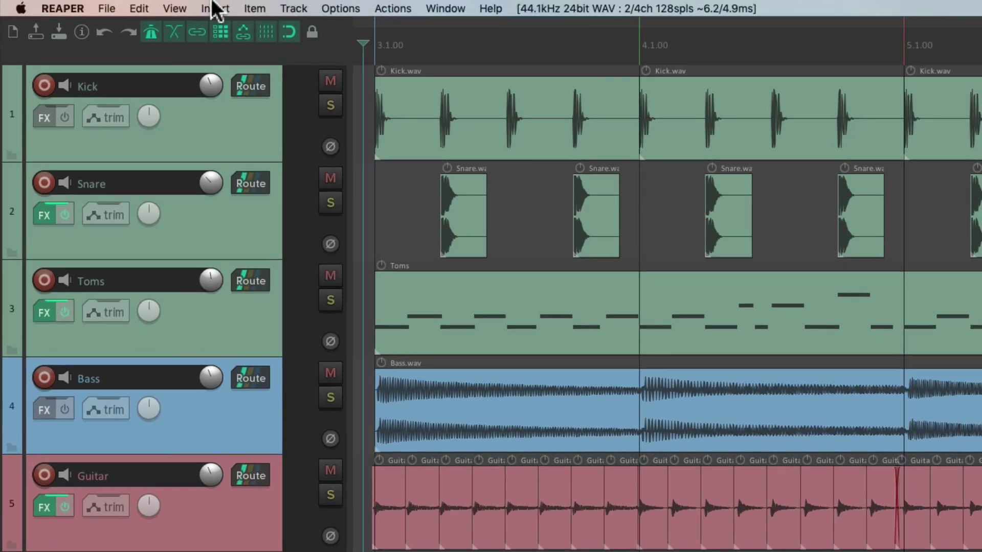
Step: Show the Project Bay and browse its media items and FX lists
click(172, 3)
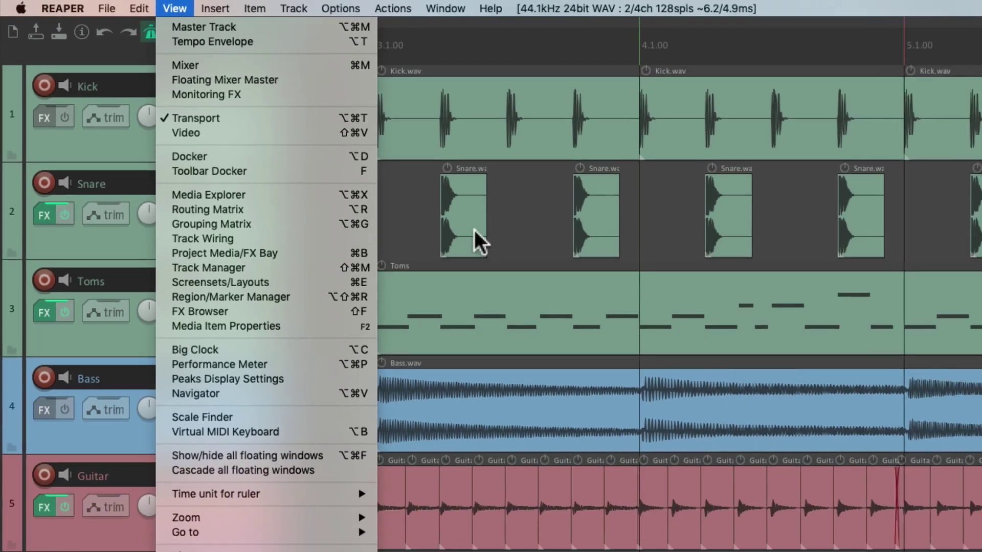
click(603, 273)
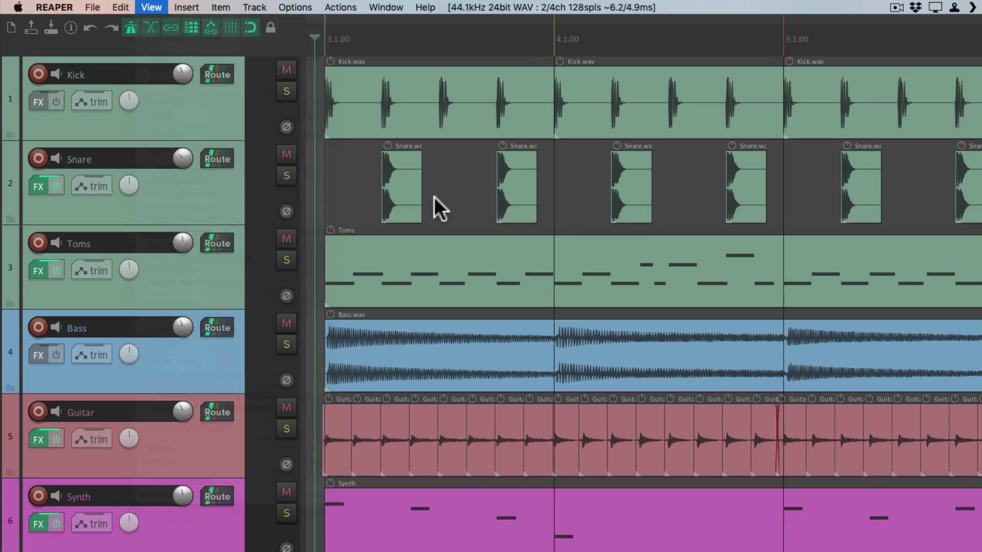
key(super+b)
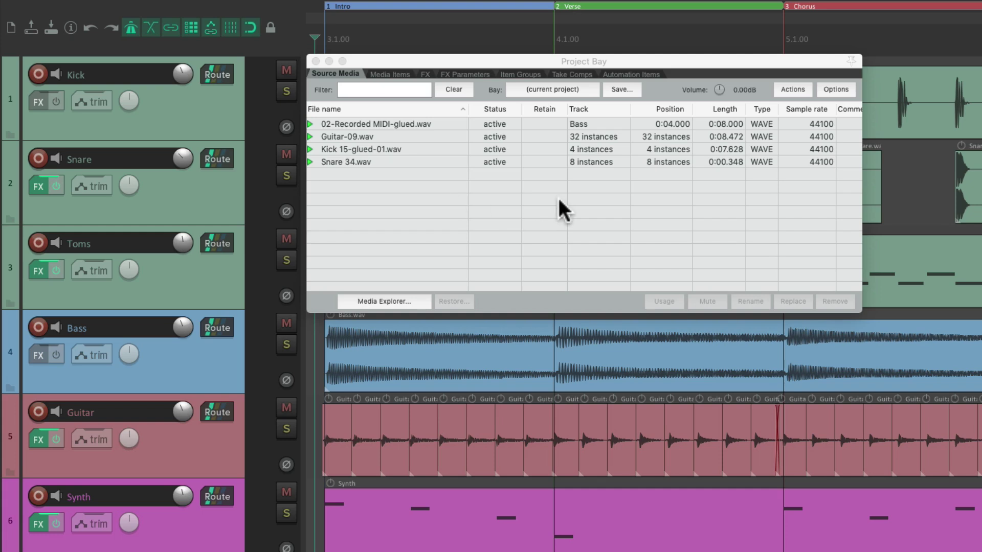
click(401, 75)
click(426, 72)
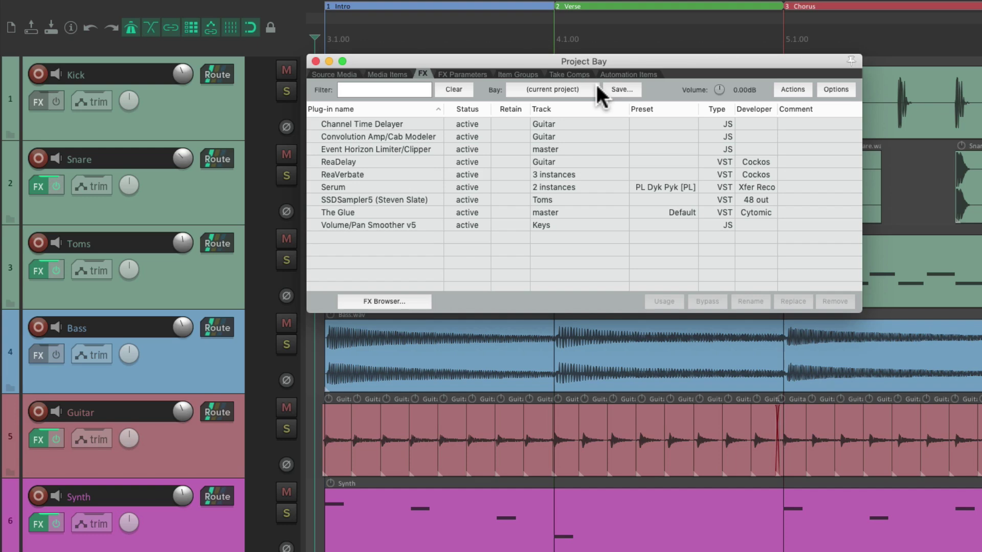
Step: Hide the Project Bay and toggle its visibility once more, leaving it hidden
key(alt+b)
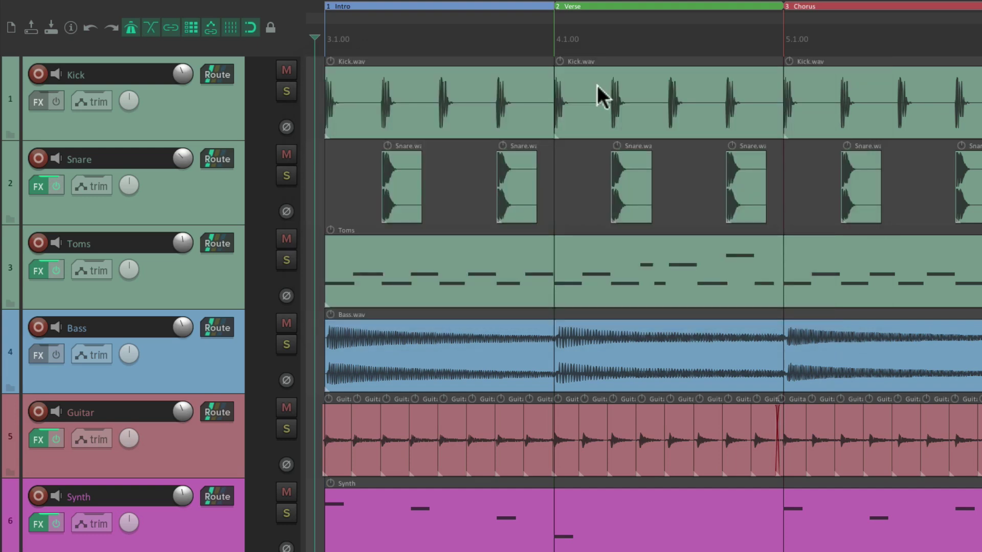
key(alt+b)
key(alt+b)
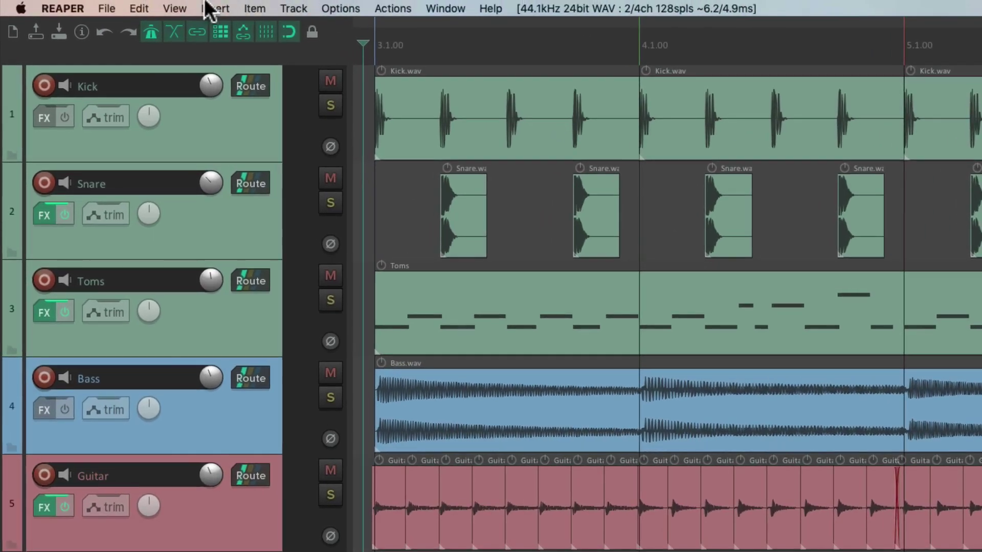
Step: Show the Track Manager and examine its visibility, FX, record and solo columns without changing any track
click(179, 8)
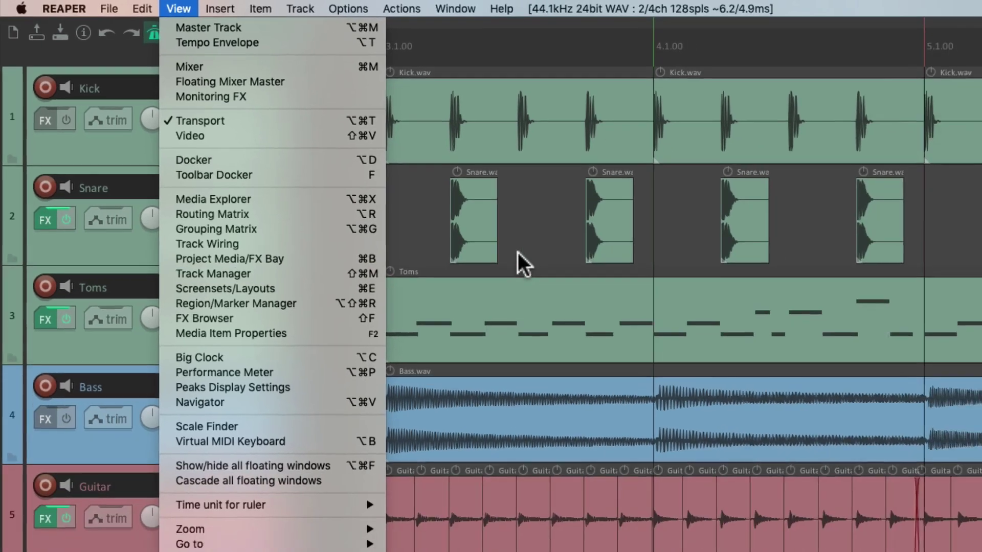
click(632, 302)
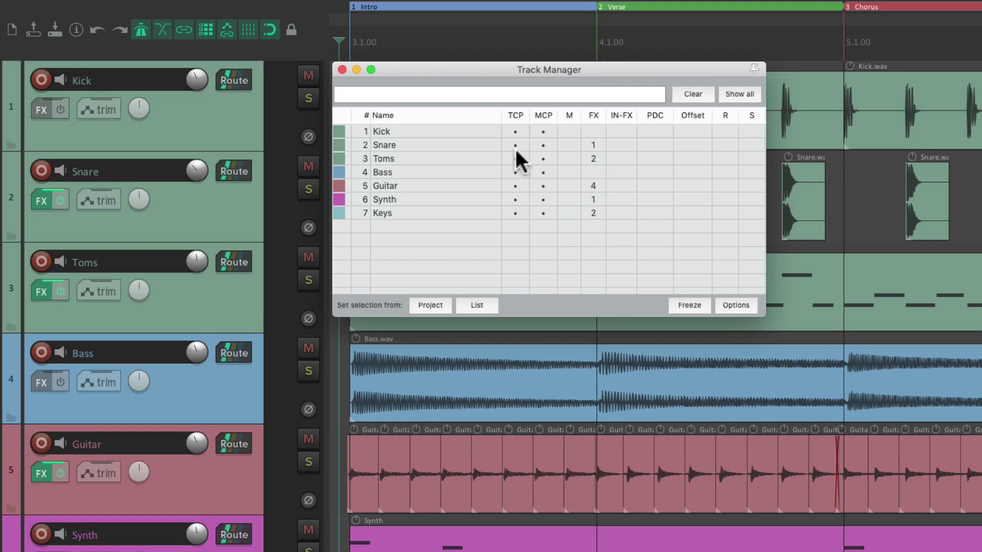
drag(514, 131, 573, 125)
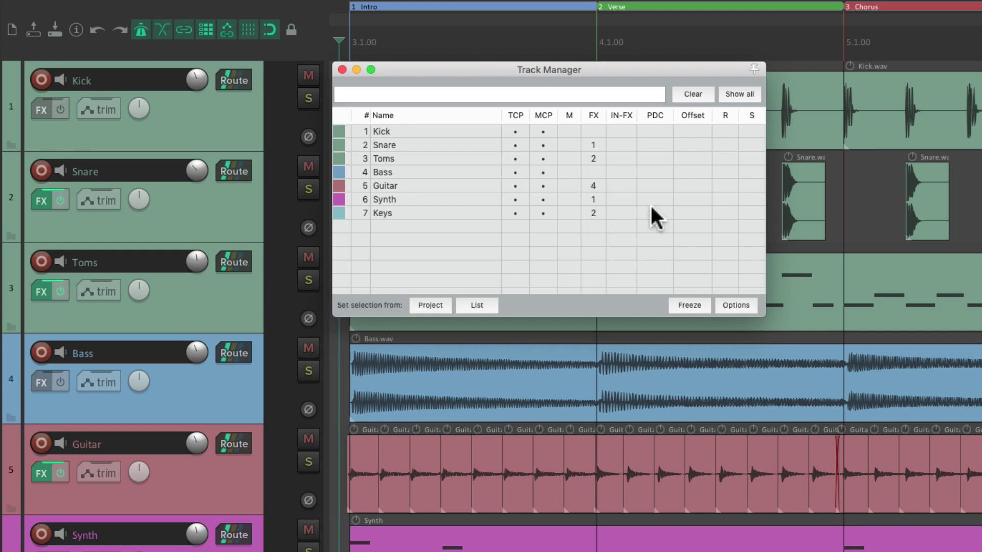
drag(724, 131, 753, 133)
click(751, 132)
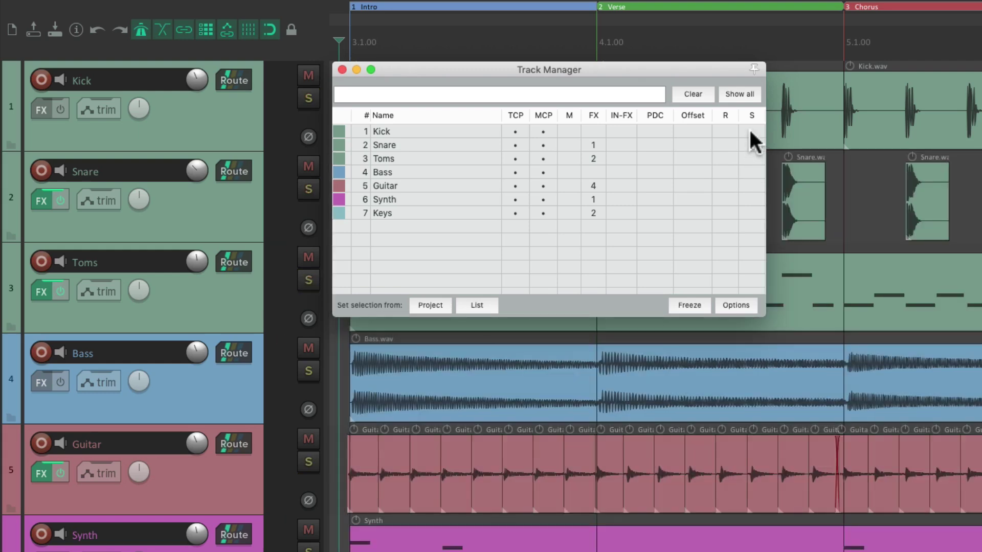
Step: Hide the Track Manager and toggle its visibility once more, leaving it hidden
key(Escape)
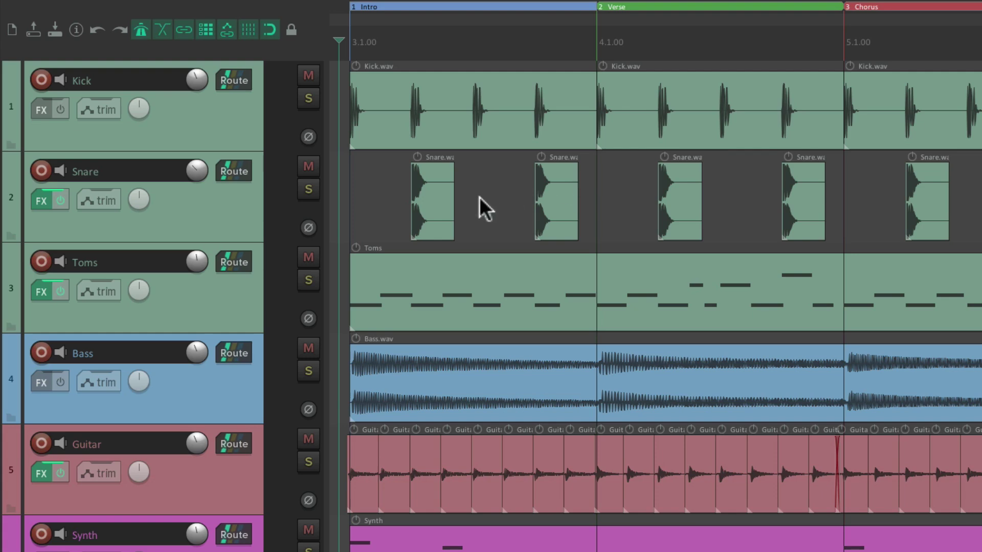
key(ctrl+shift+m)
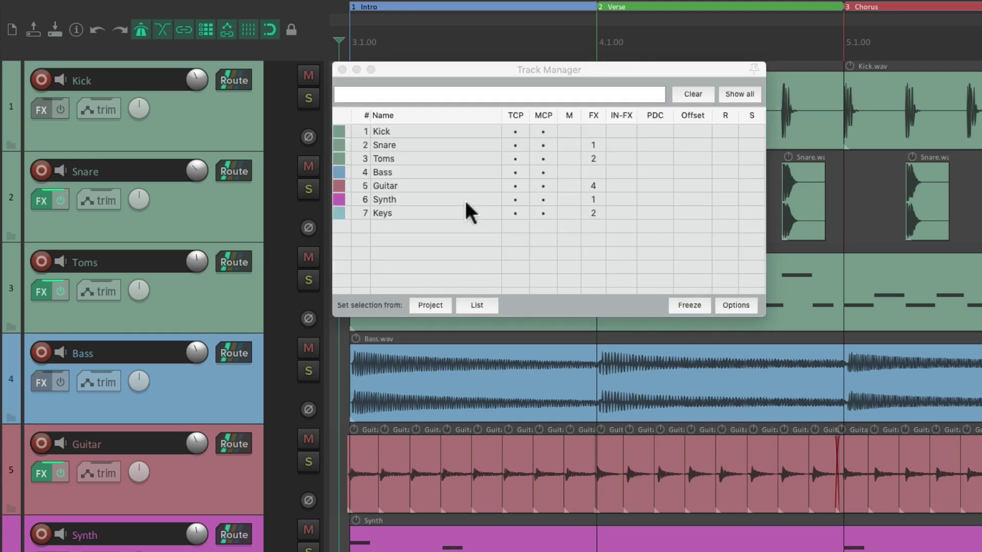
key(Escape)
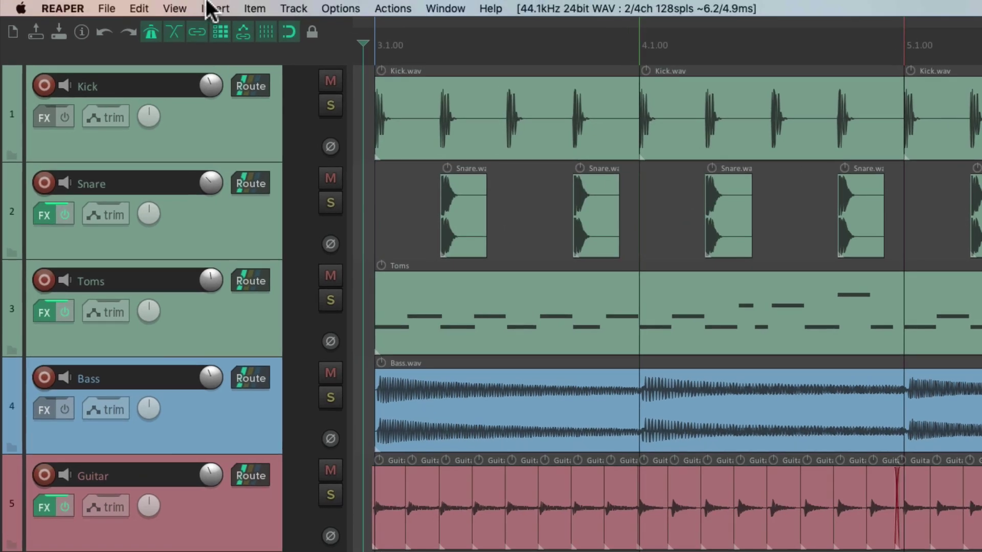
Step: Show Screensets/Layouts and view the save options of the Side Mixer window screenset without saving
click(208, 9)
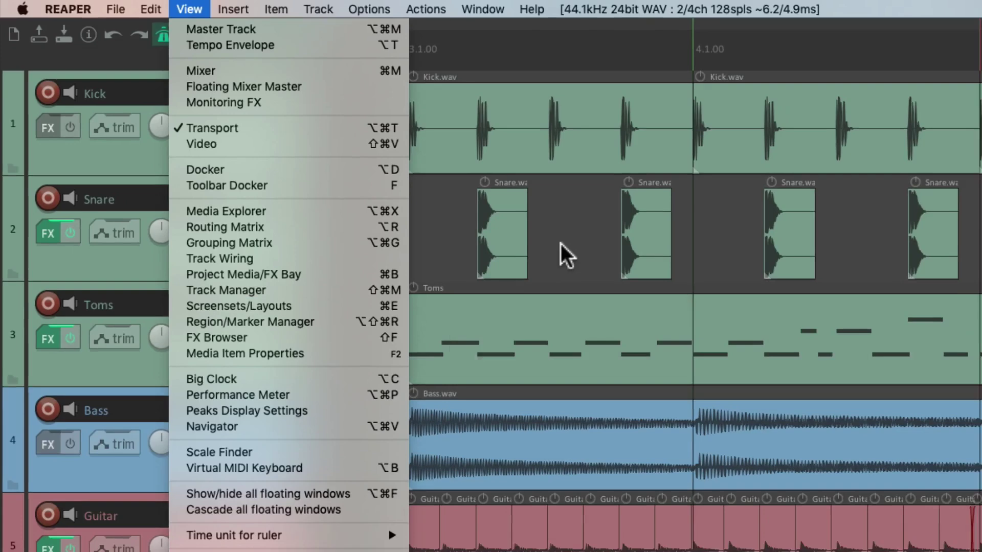
click(623, 267)
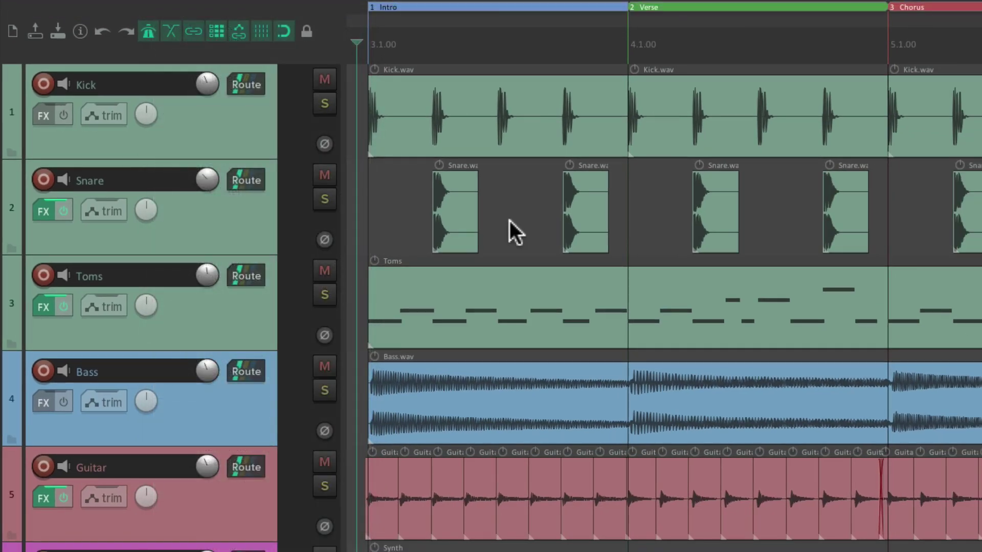
key(super+e)
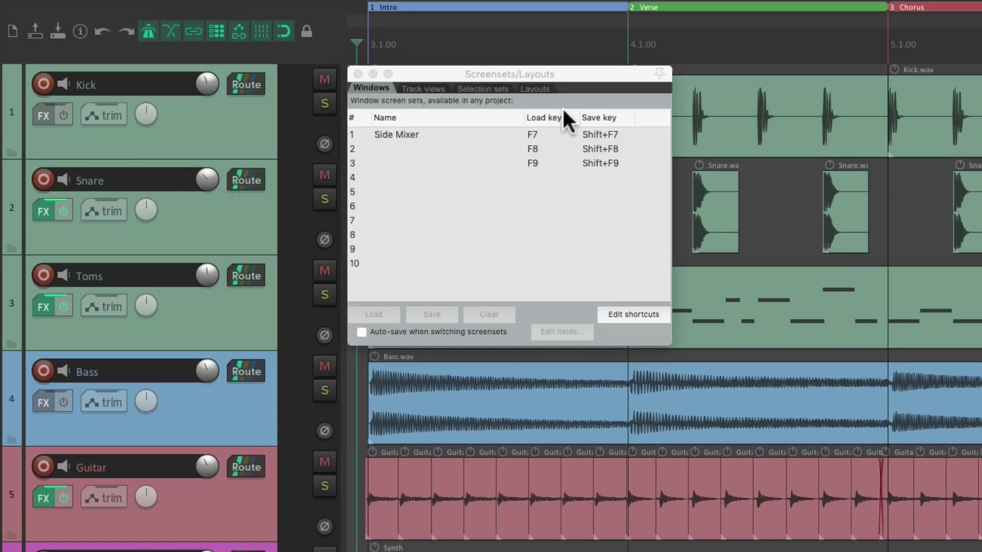
click(569, 78)
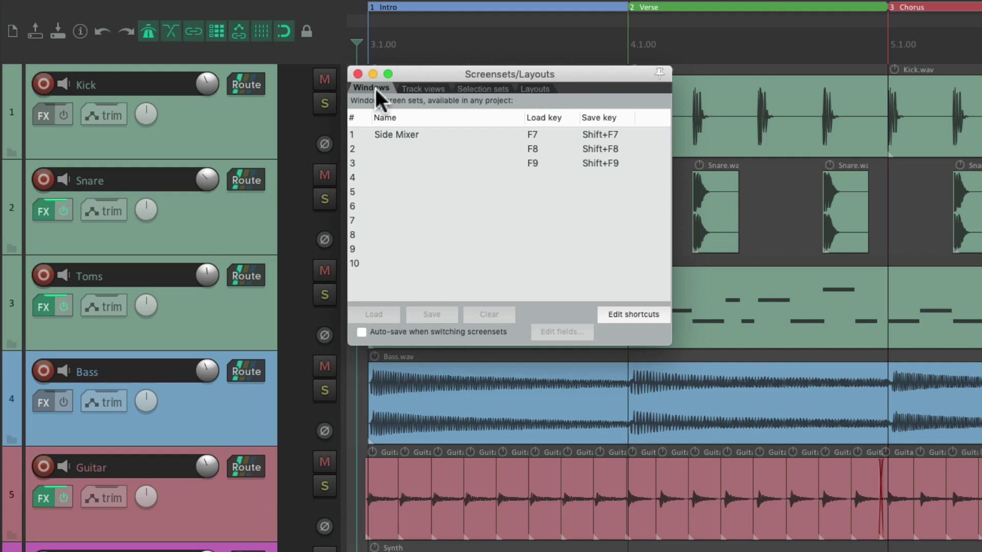
click(455, 131)
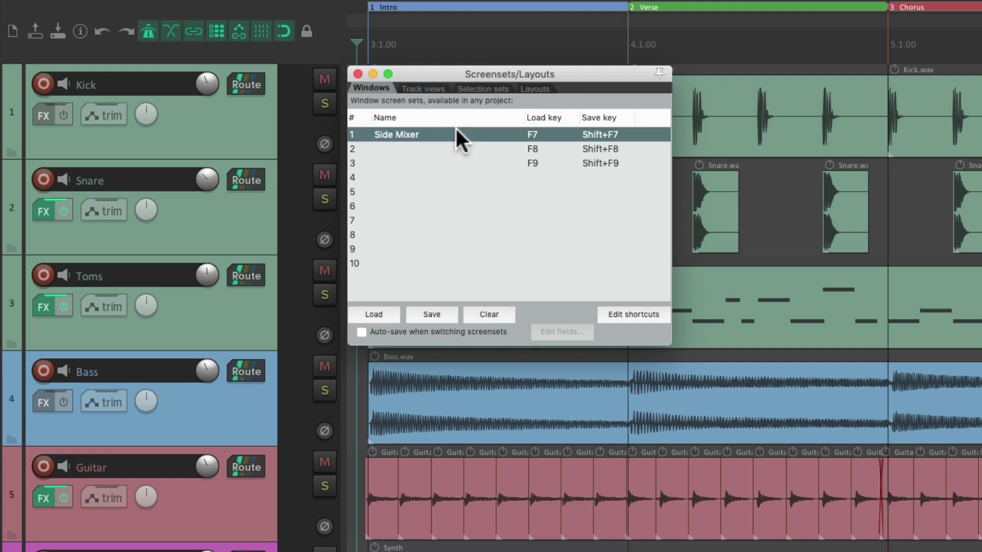
click(432, 313)
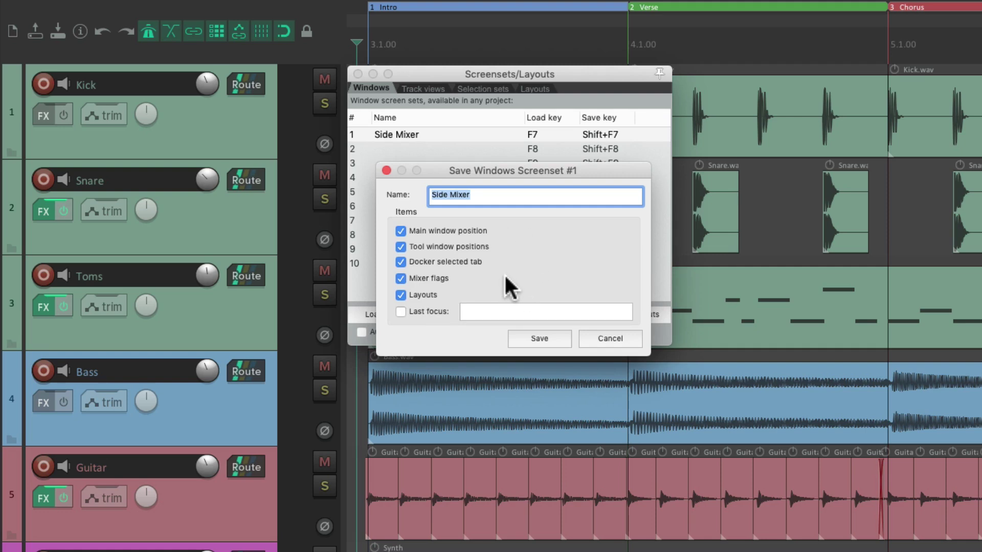
click(588, 337)
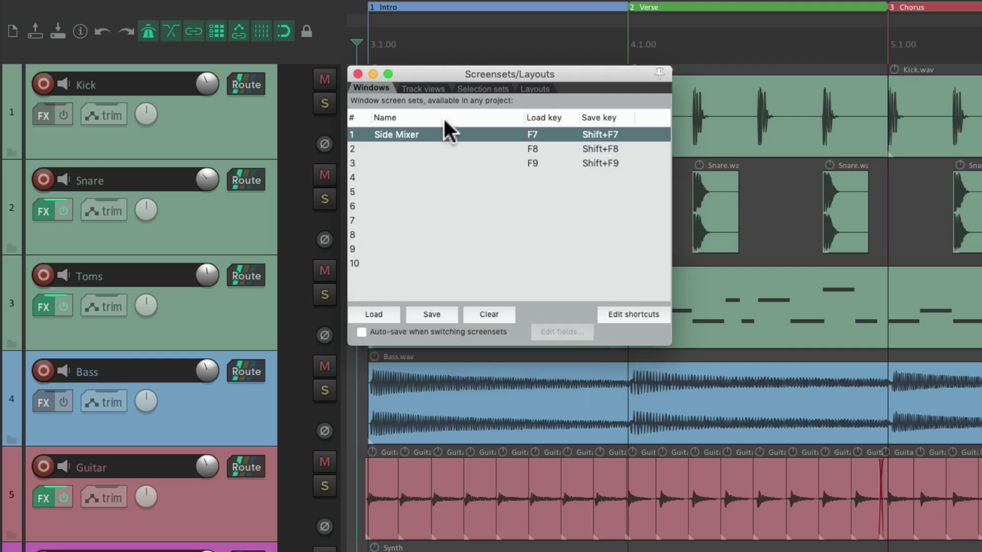
Step: View the save options of the Normal track view screenset without saving
click(431, 90)
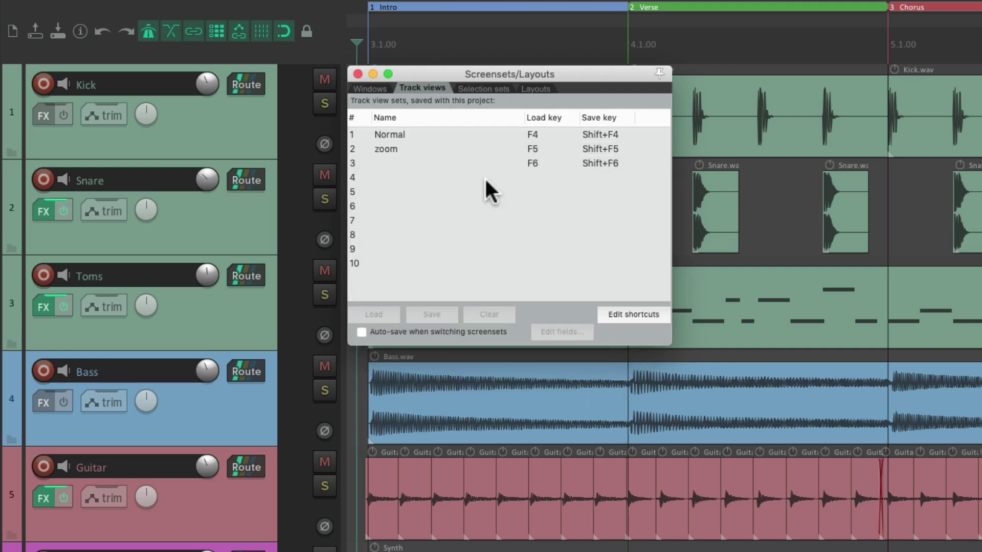
click(462, 135)
click(449, 314)
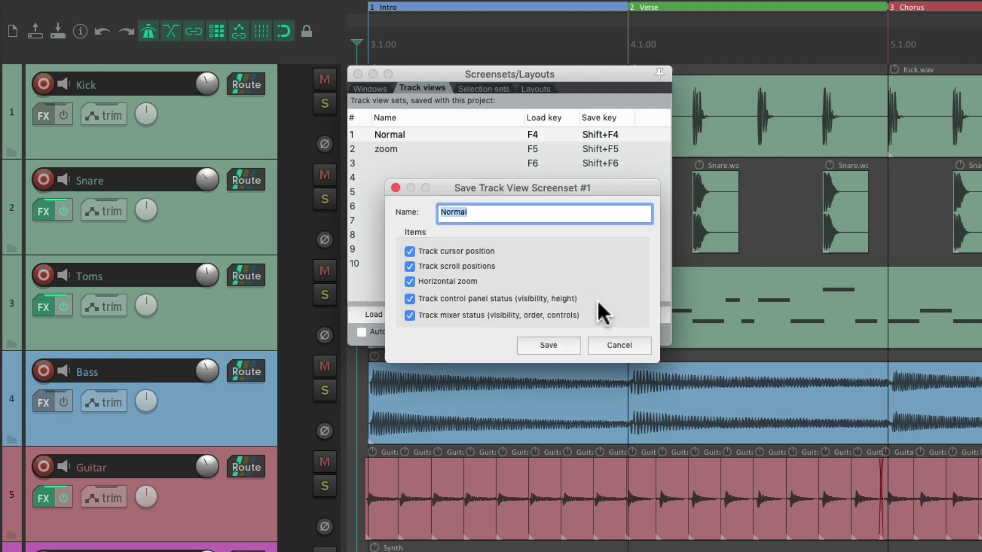
click(607, 345)
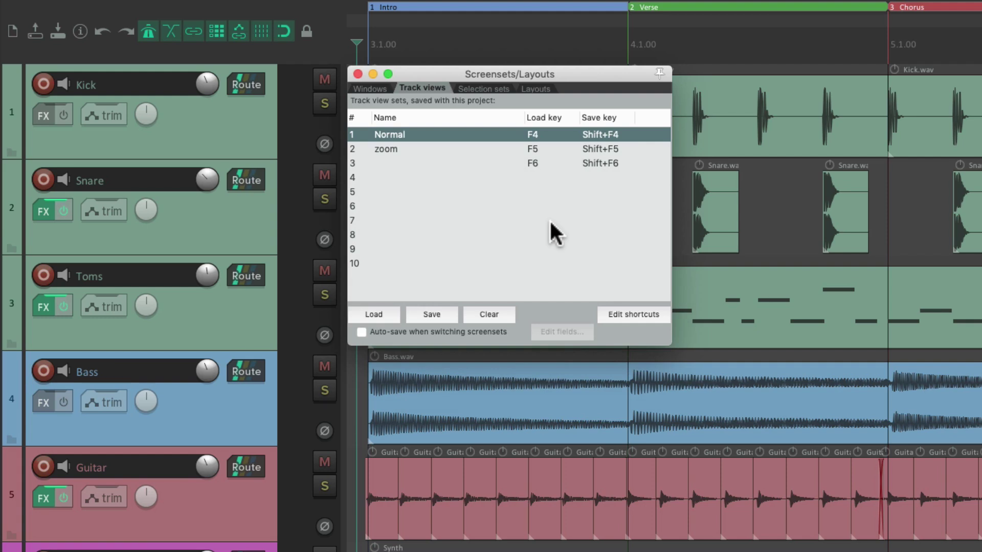
Step: Examine the save and load shortcuts assigned to window screensets 1 to 3
click(377, 87)
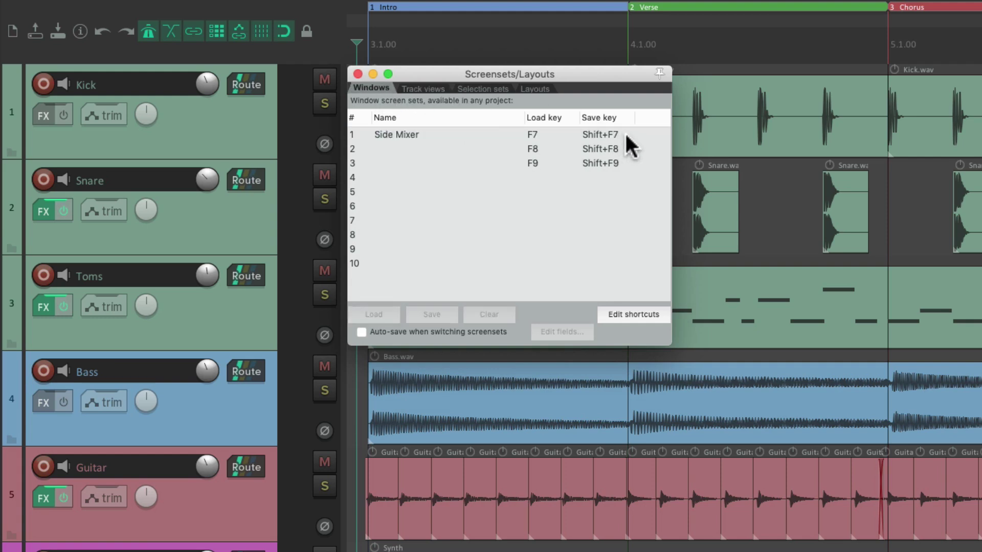
click(624, 130)
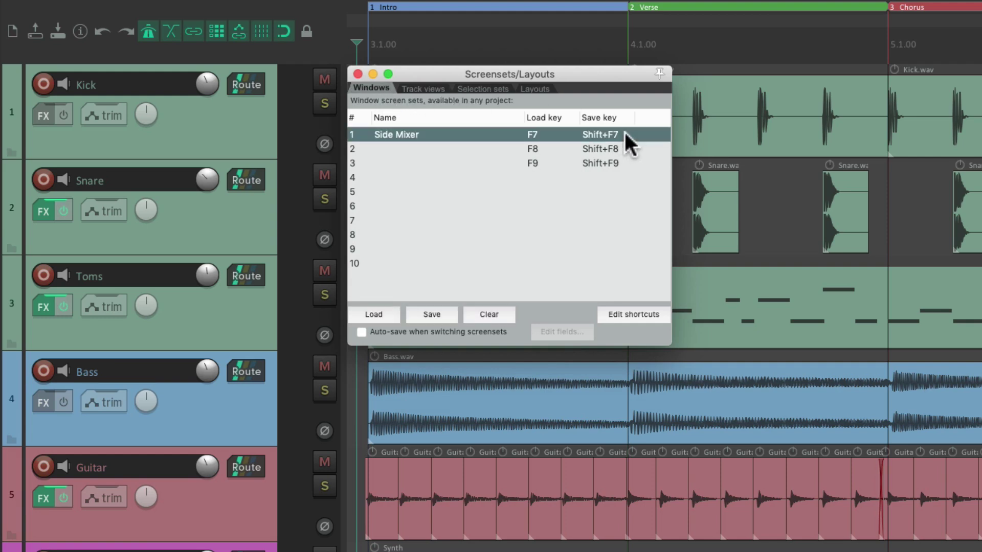
click(633, 161)
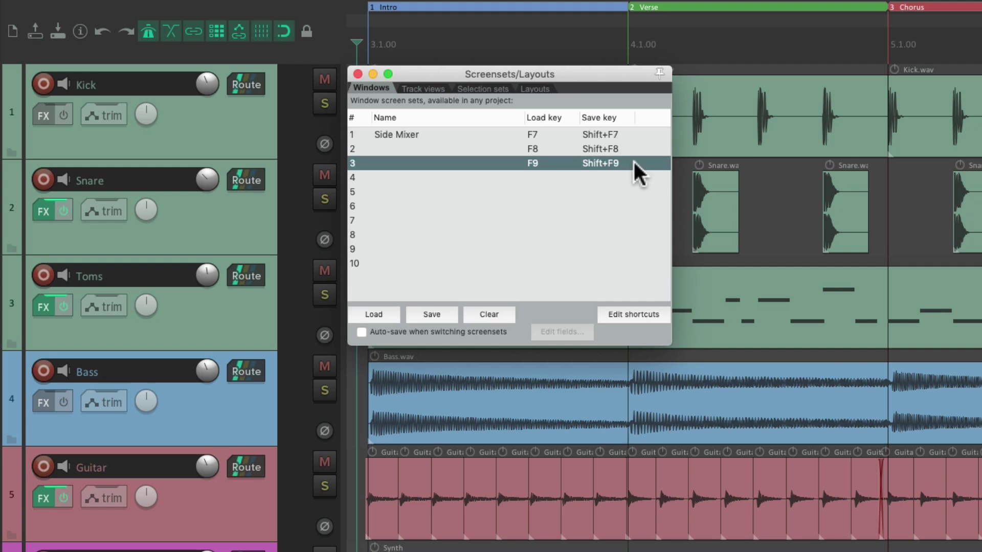
click(560, 133)
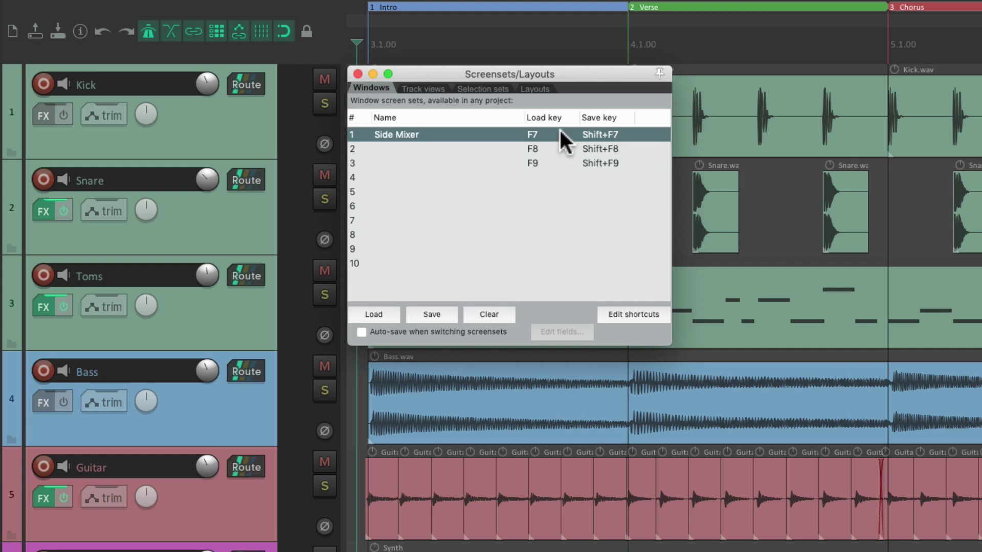
click(558, 162)
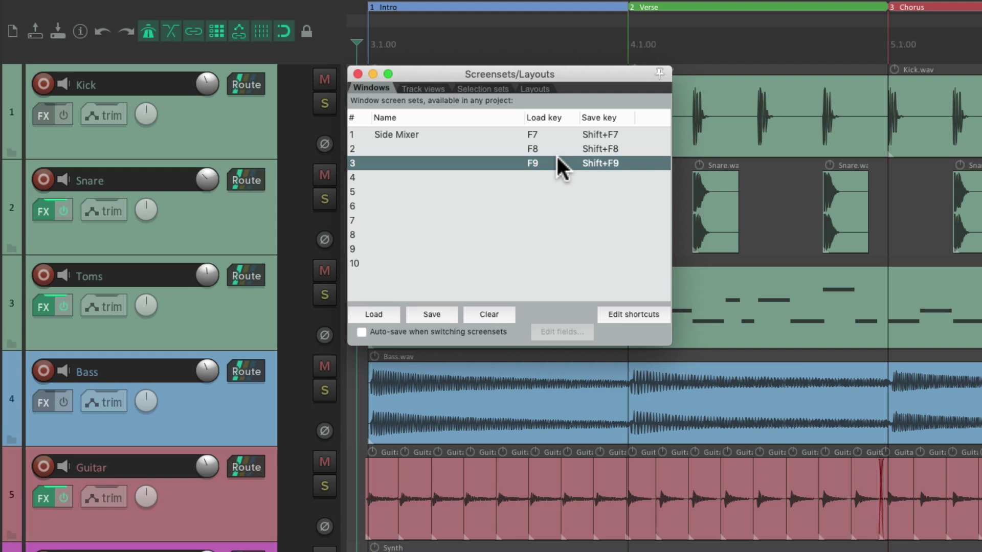
Step: Examine the save and load shortcuts assigned to track view screensets 1 to 3
click(422, 88)
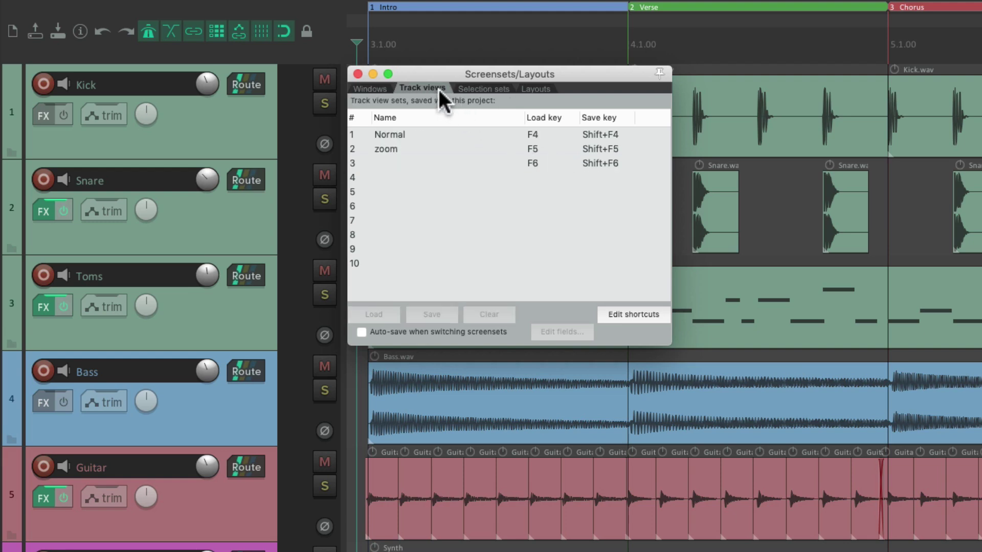
click(635, 137)
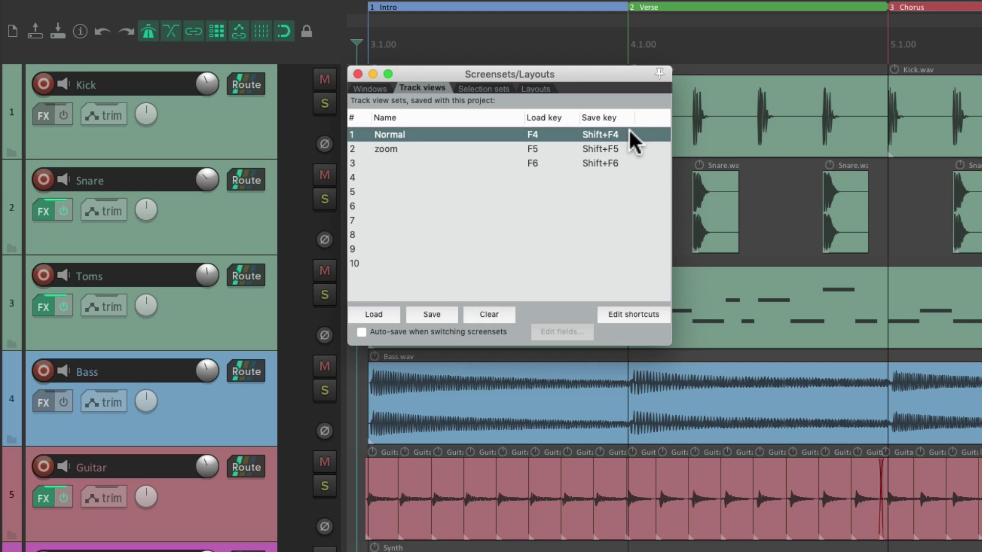
click(624, 164)
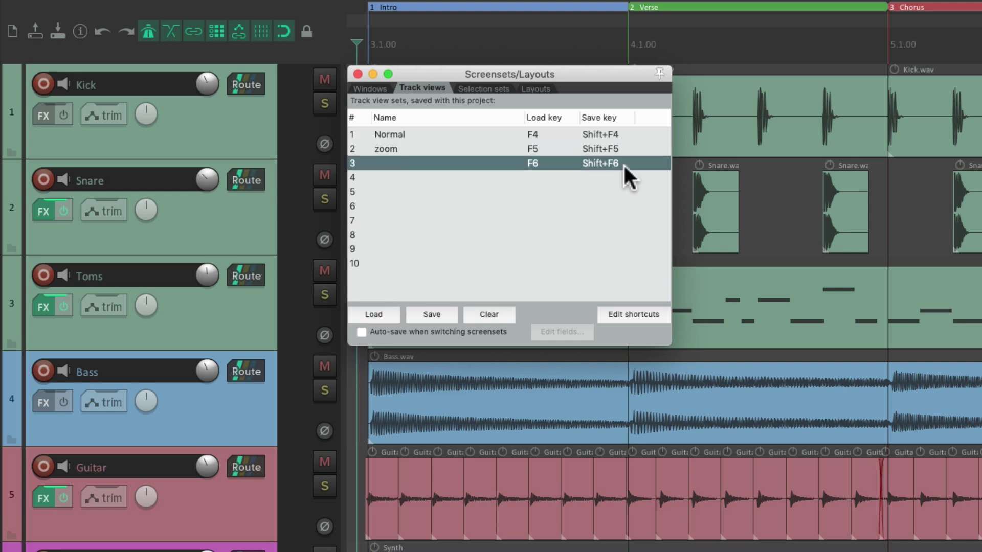
click(561, 134)
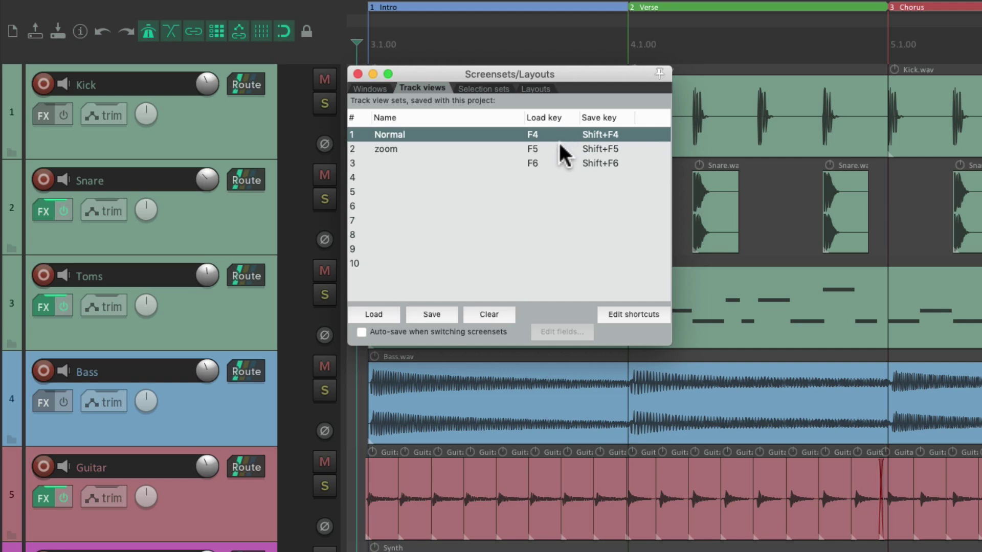
click(559, 145)
click(560, 162)
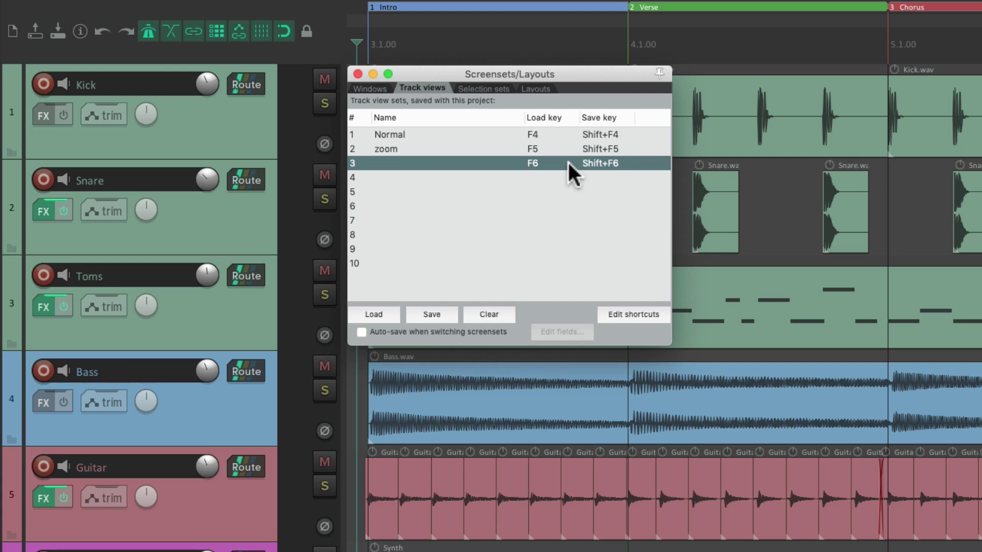
Step: View the shortcut editor's actions for loading and saving window sets, and close it without changes
click(370, 88)
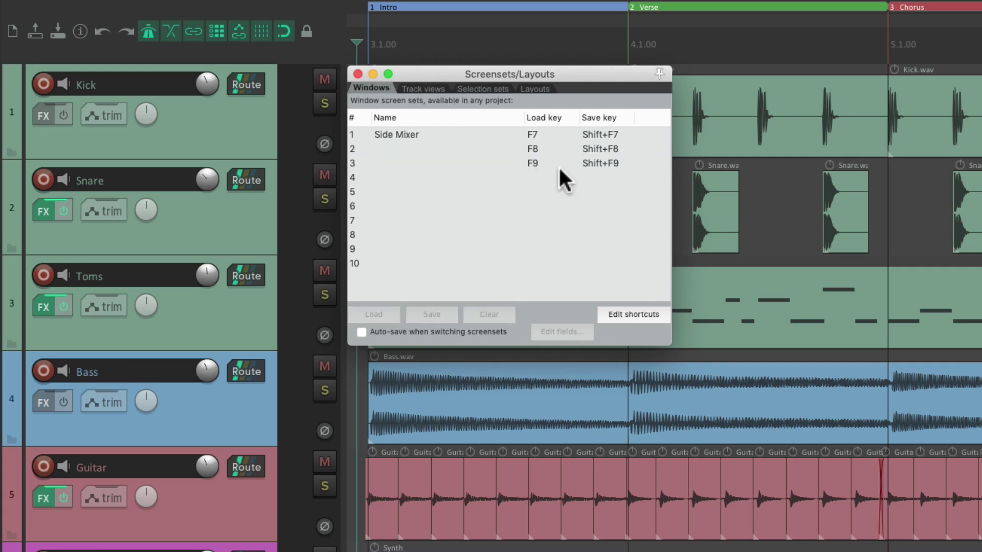
click(617, 313)
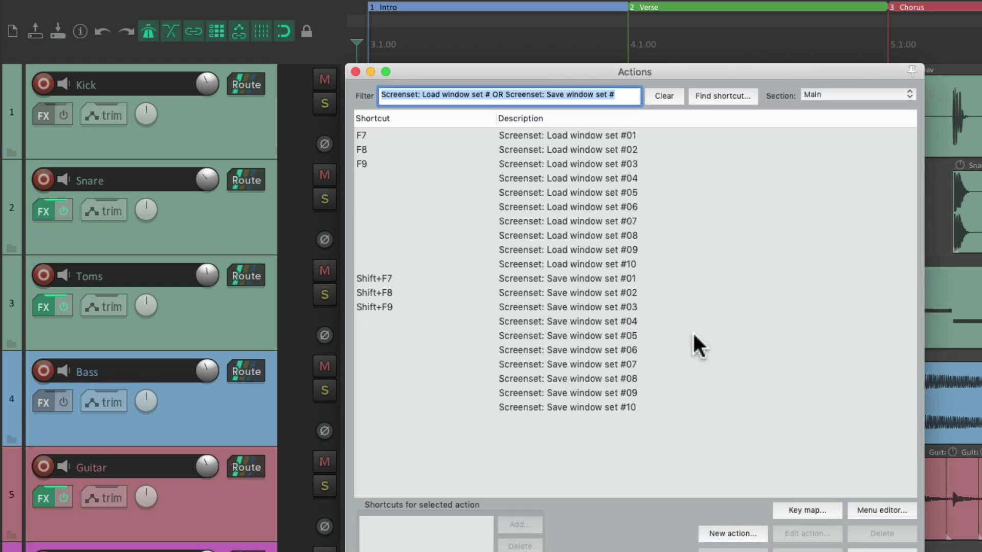
key(Escape)
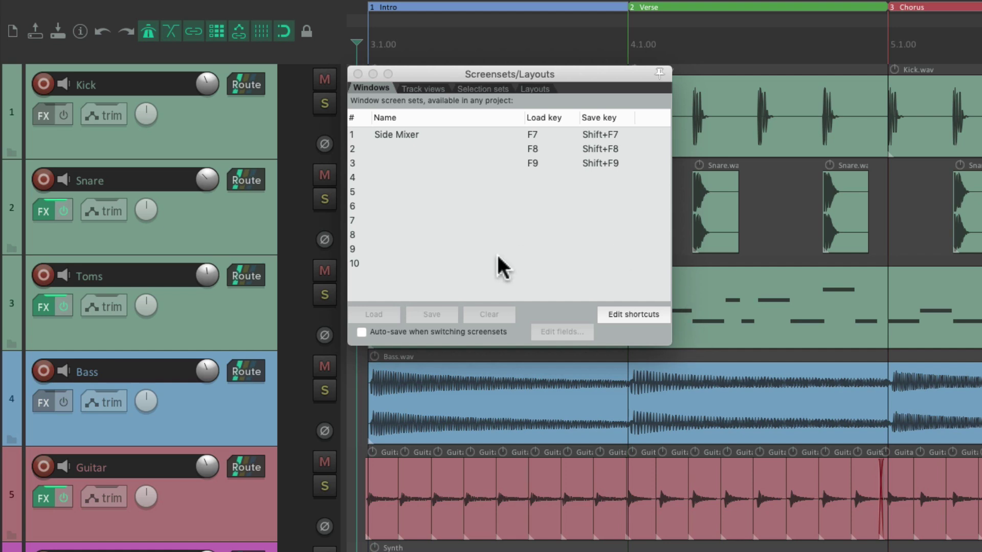
Step: Hide Screensets/Layouts and toggle its visibility once more, leaving it hidden
key(Escape)
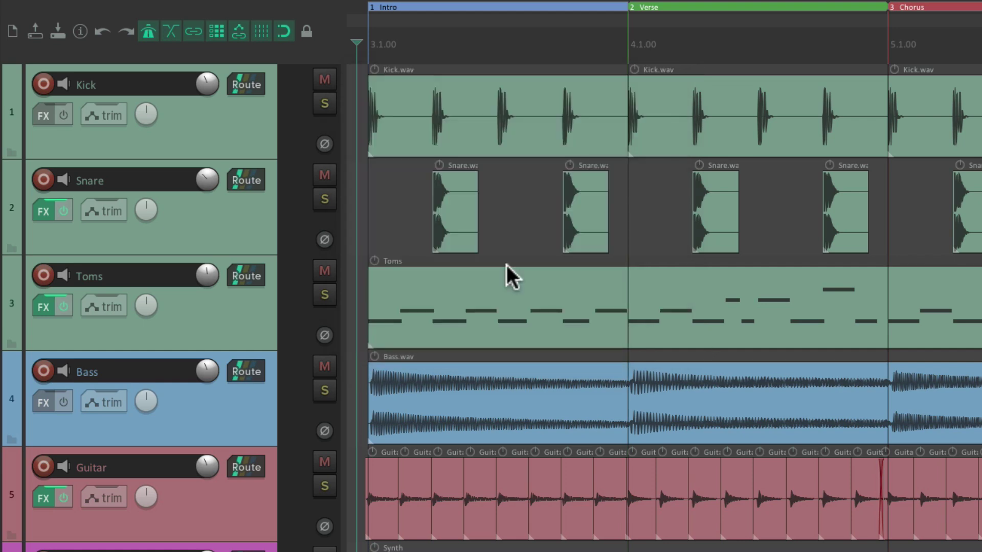
key(super+e)
key(Escape)
Step: Bring up the list of View options
click(172, 9)
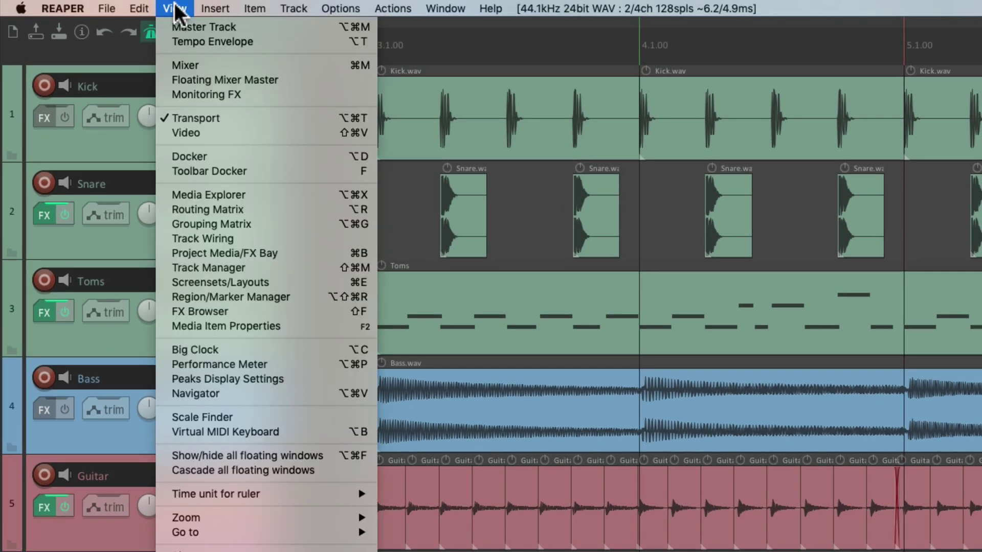